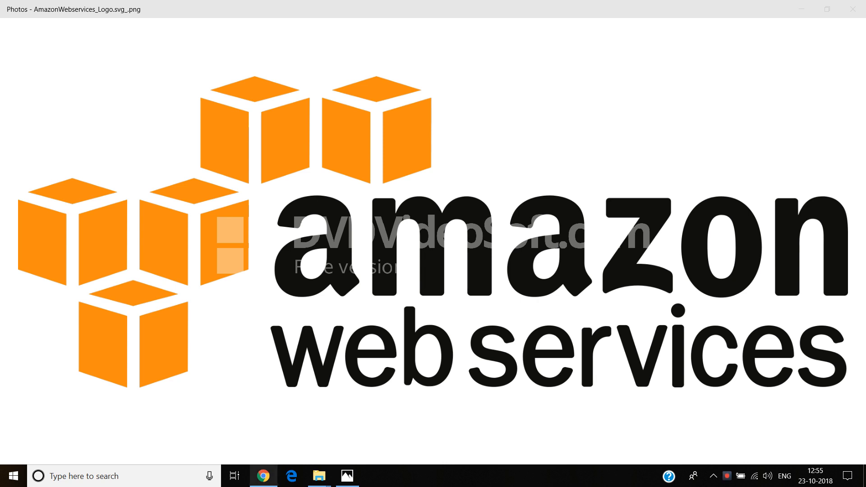
Step: Switch to Chrome and start launching a new instance from the EC2 dashboard
left_click(263, 476)
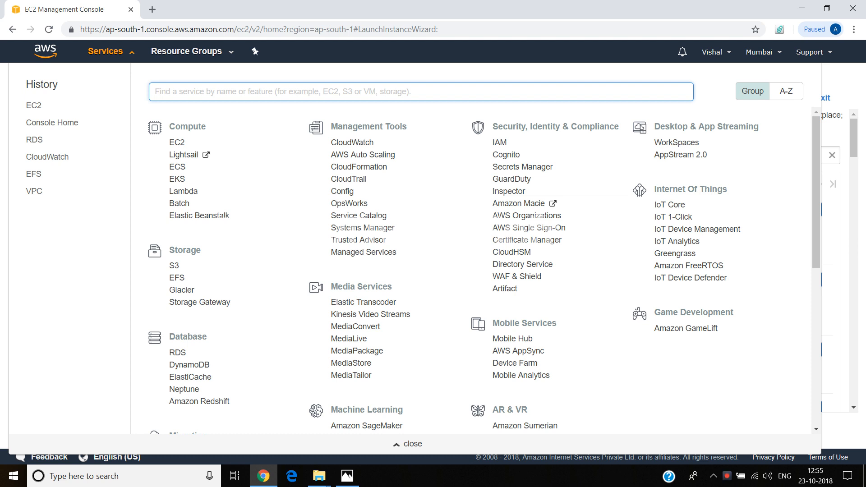
left_click(176, 143)
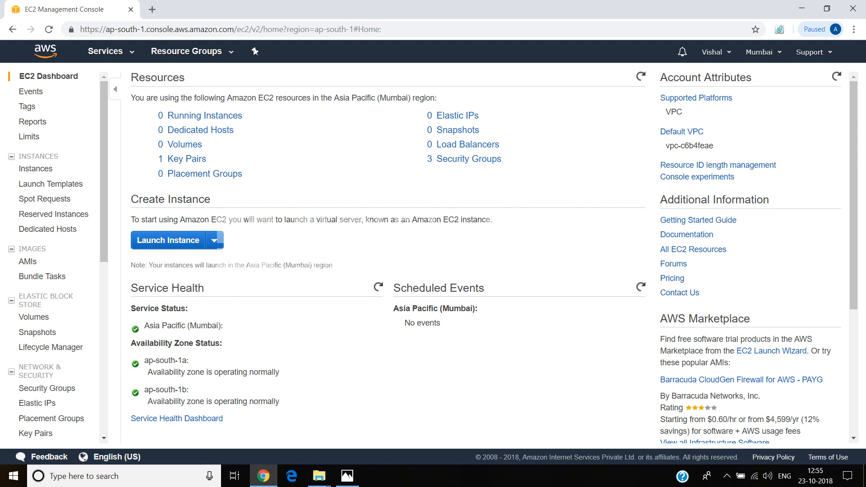
left_click(168, 240)
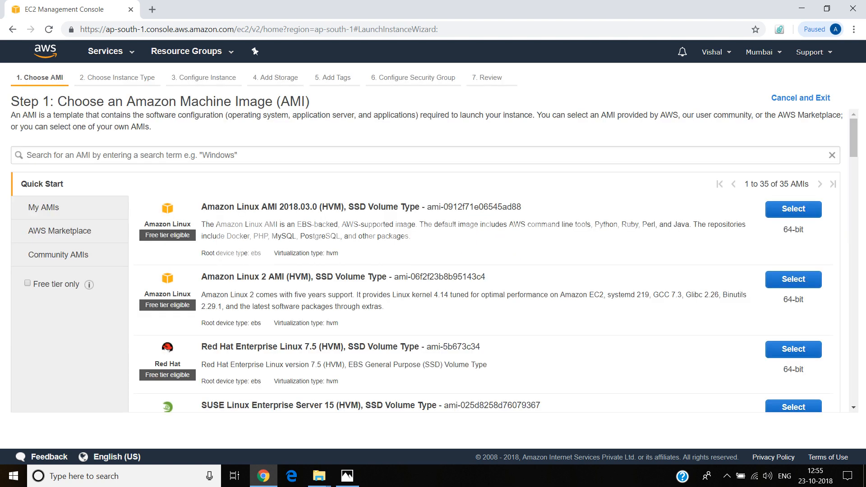
Step: Choose the Ubuntu Server 16.04 LTS (HVM), SSD Volume Type machine image for the instance
left_click_drag(854, 138, 854, 317)
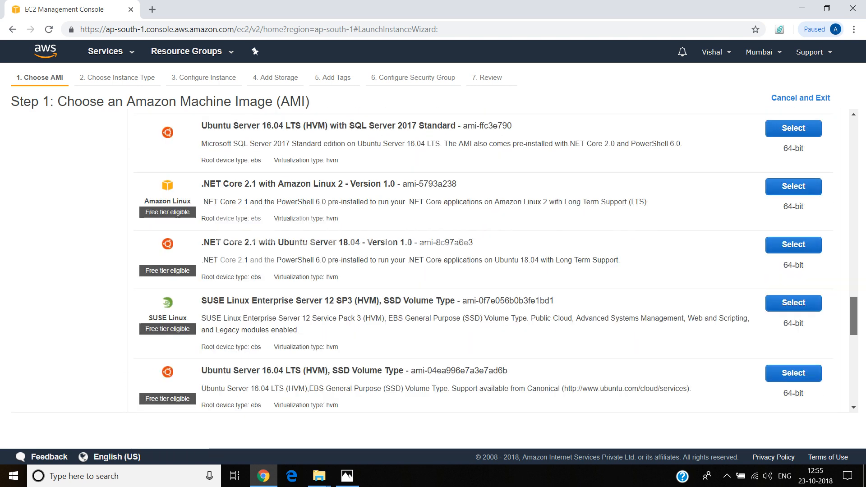
left_click_drag(853, 317, 853, 344)
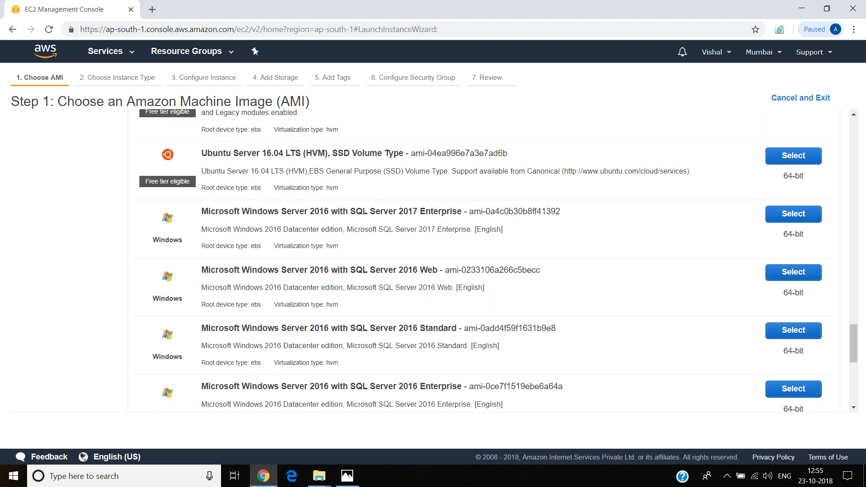
left_click(793, 156)
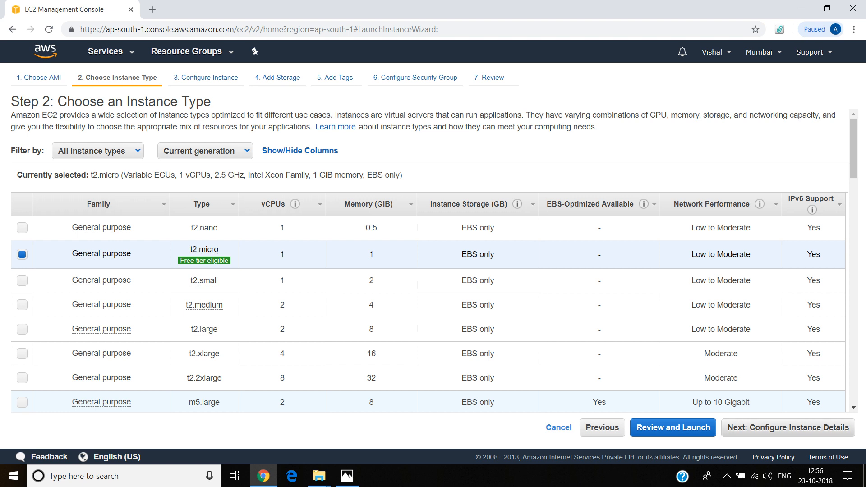
Step: Accept the t2.micro type and default instance details, and set the root volume size to 30 GiB
left_click(788, 427)
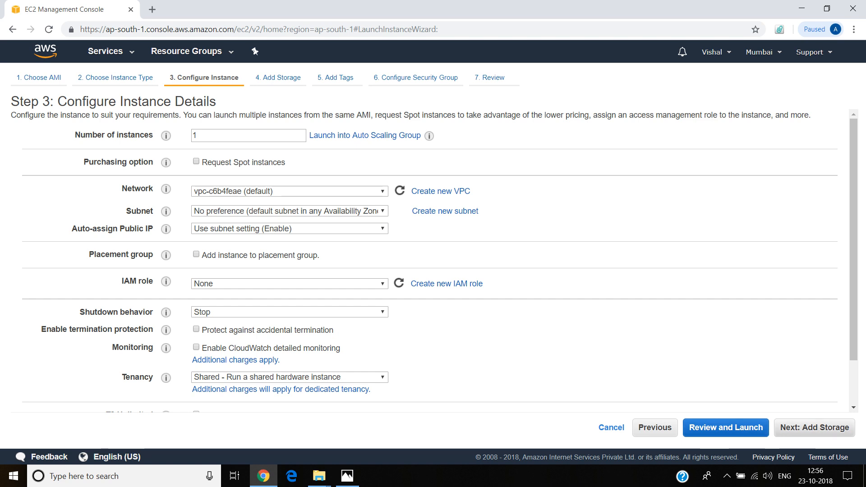
left_click(815, 428)
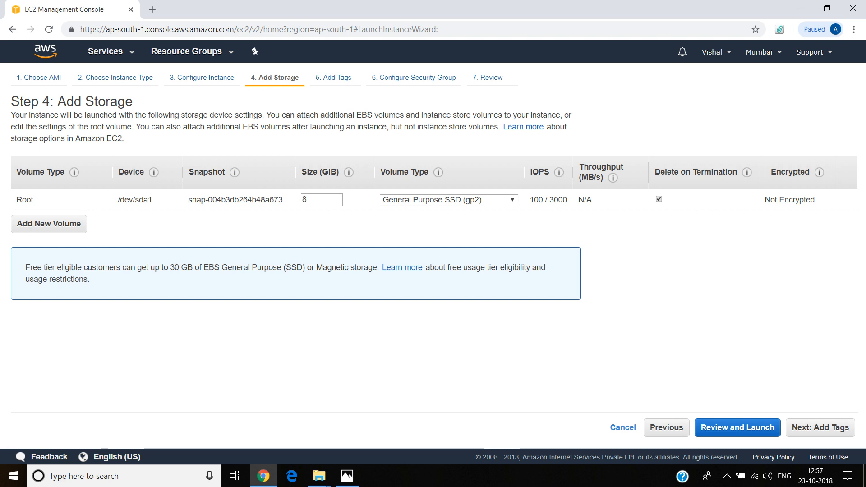
double_click(316, 200)
key("BackSpace")
type("30")
left_click(821, 427)
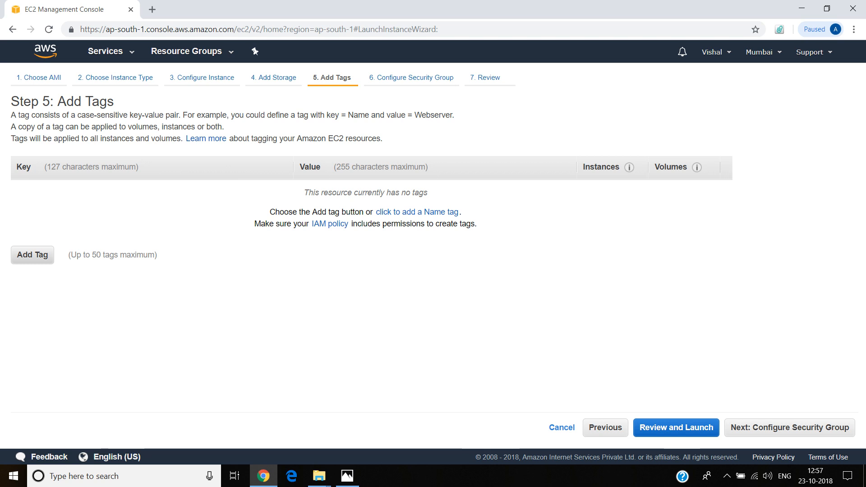
Step: Add a tag with key Name and value "Ubuntu Test Server", and proceed to the security group configuration
left_click(32, 256)
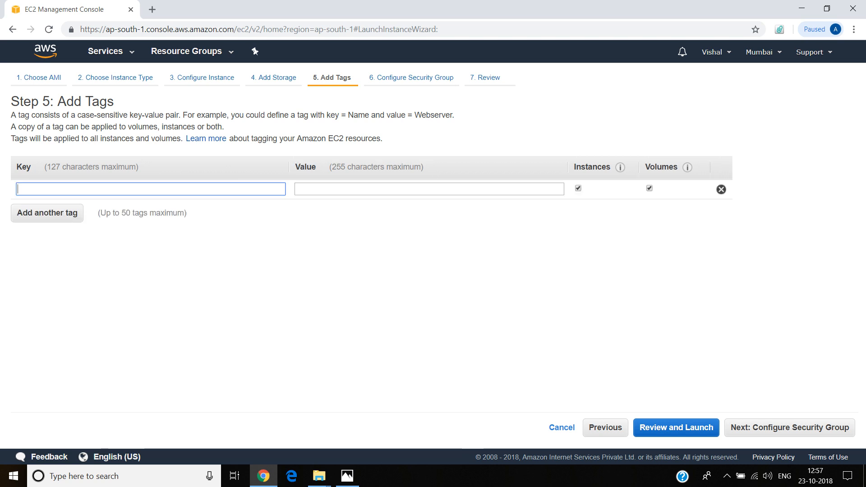
type("Name")
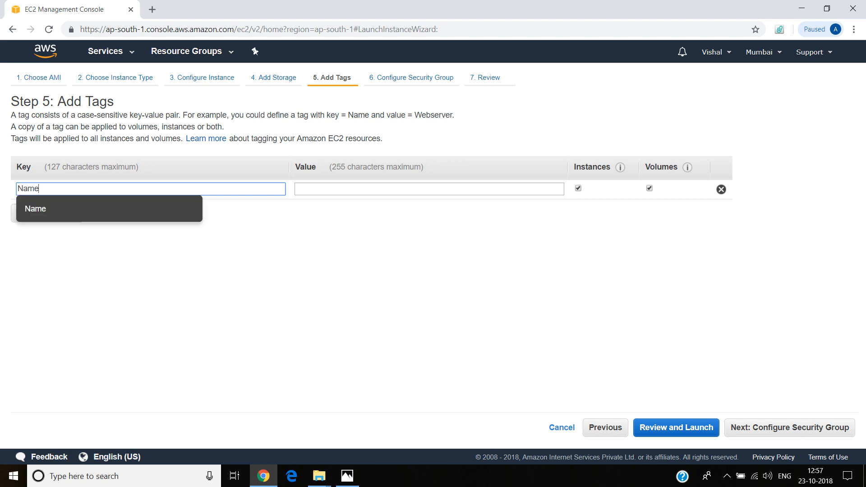
key("Down")
key("Return")
key("Tab")
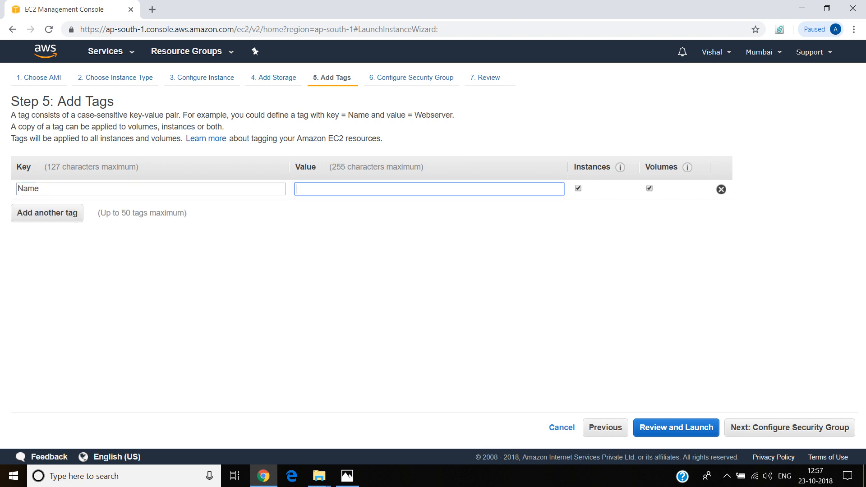
type("Ub")
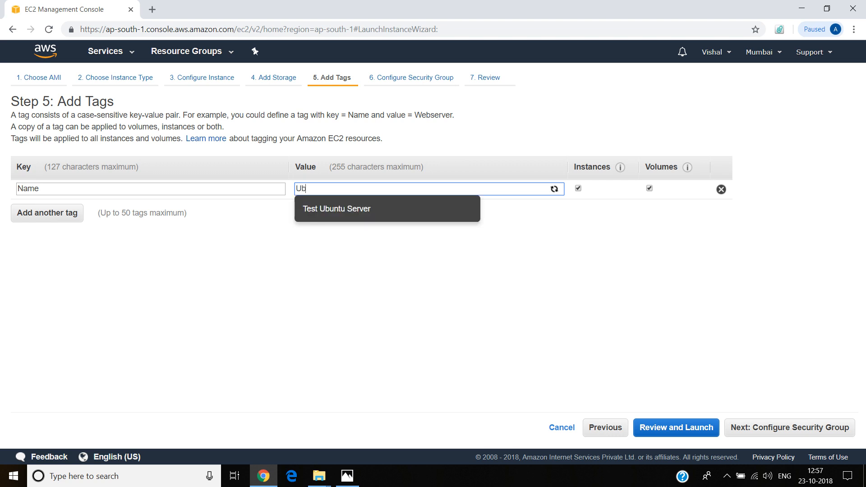
type("untu Test ")
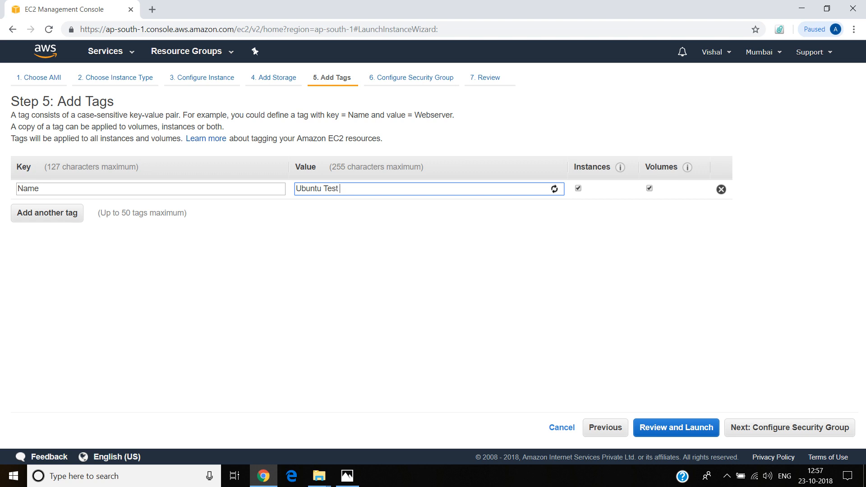
type("Server")
key("Return")
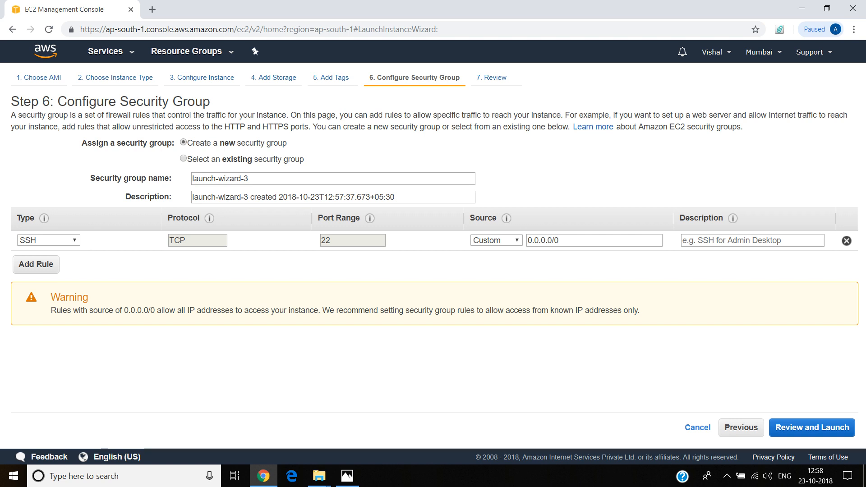
Step: Rename the new security group as "ubuntu test"
left_click(249, 179)
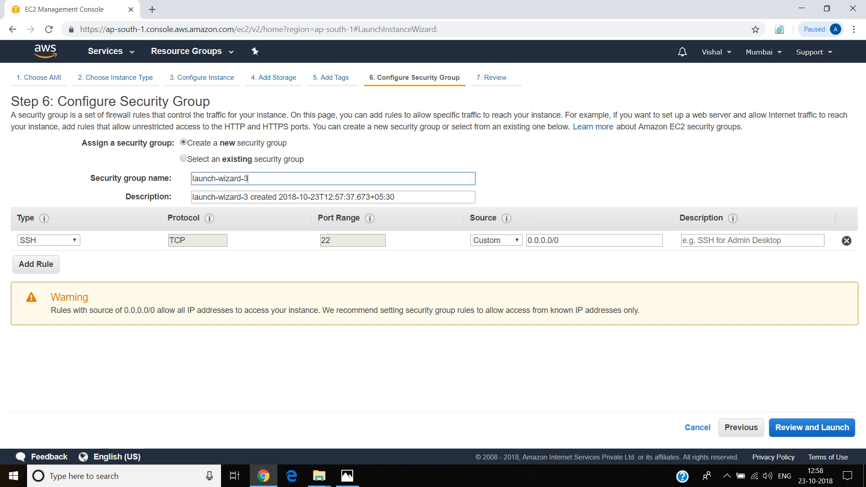
key("BackSpace")
key("BackSpace")
key("BackSpace")
key("BackSpace")
key("BackSpace")
key("BackSpace")
key("BackSpace")
key("BackSpace")
key("BackSpace")
key("BackSpace")
key("BackSpace")
key("BackSpace")
key("BackSpace")
key("BackSpace")
key("BackSpace")
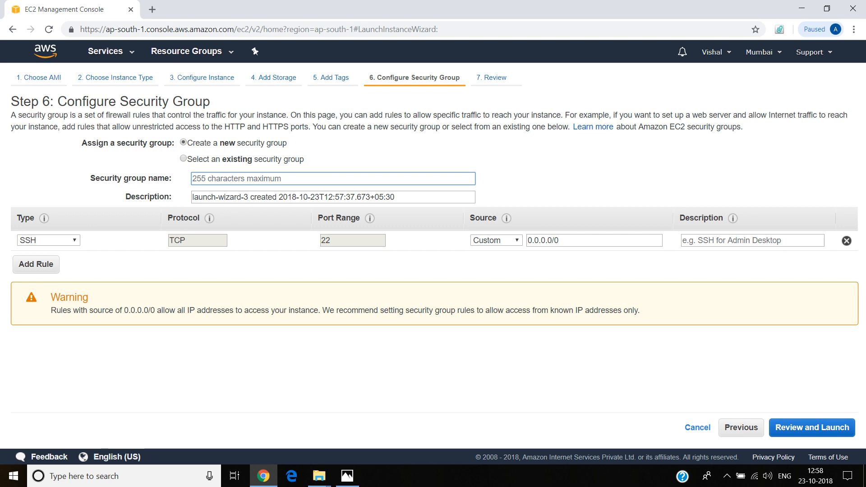
type("ubuntu")
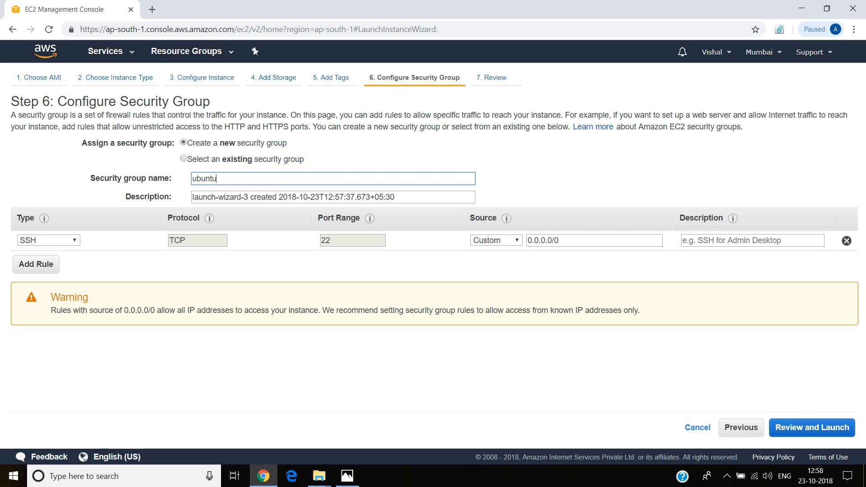
type(" test")
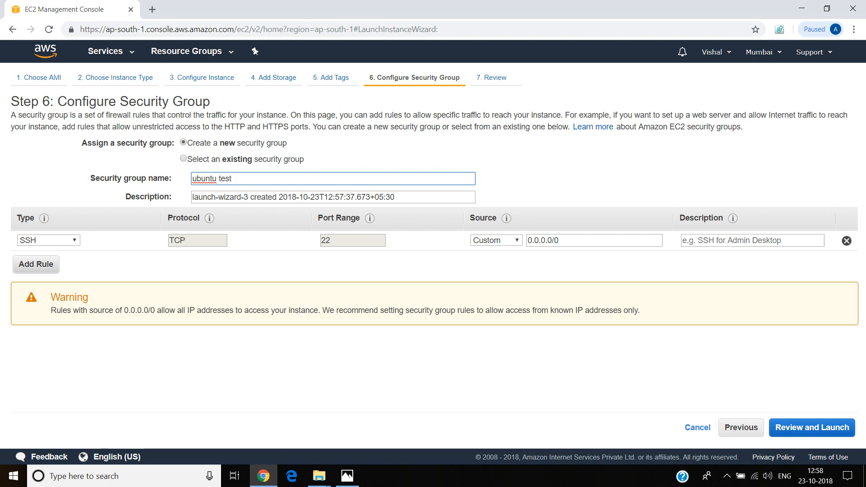
Step: Add a security group rule allowing All traffic from custom source 0.0.0.0/0
left_click(35, 264)
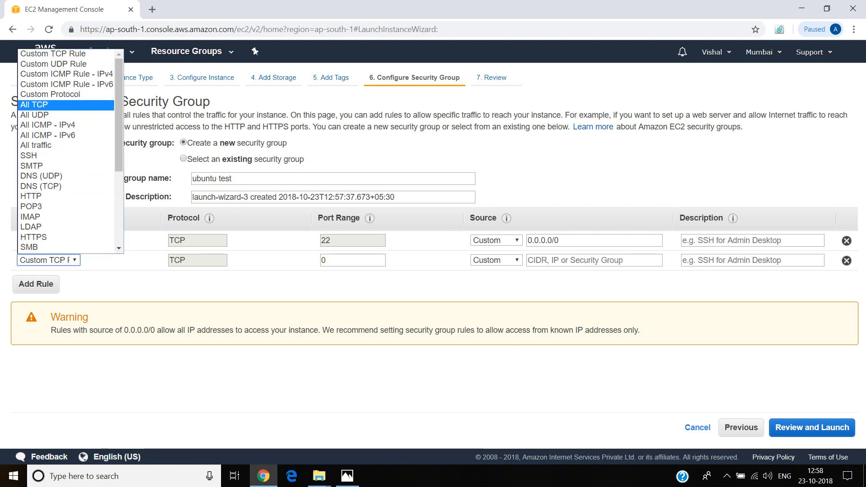
key("Down")
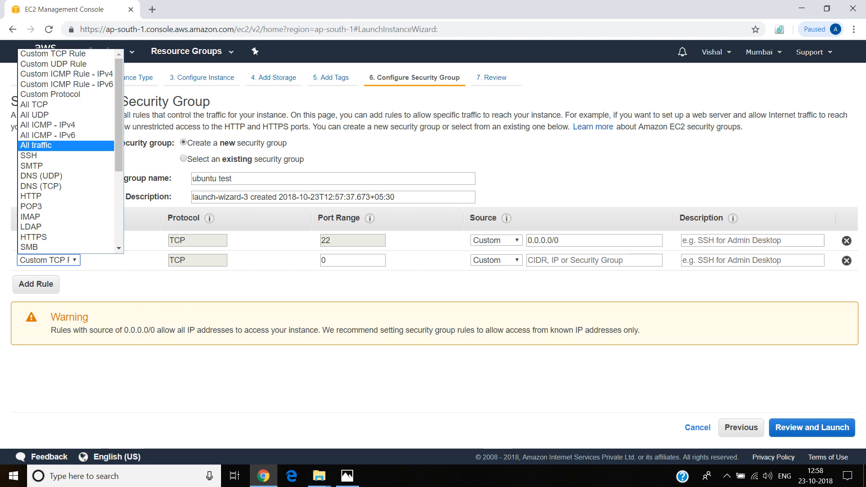
key("Return")
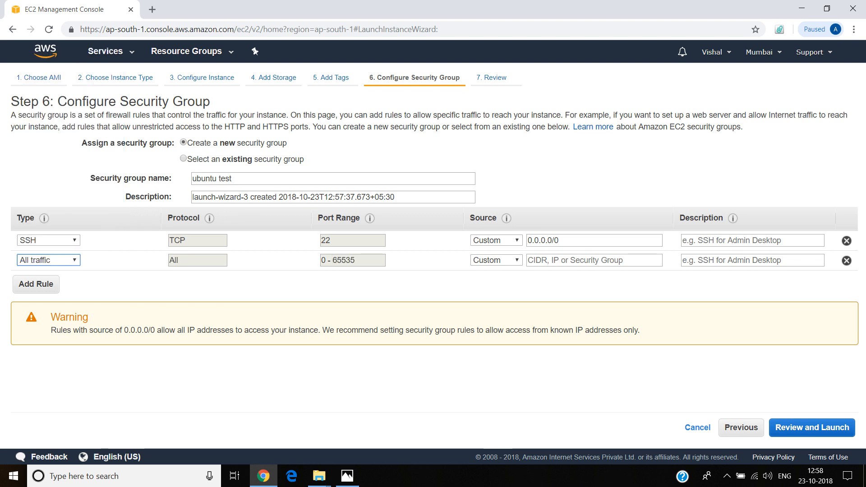
left_click(594, 261)
type("0")
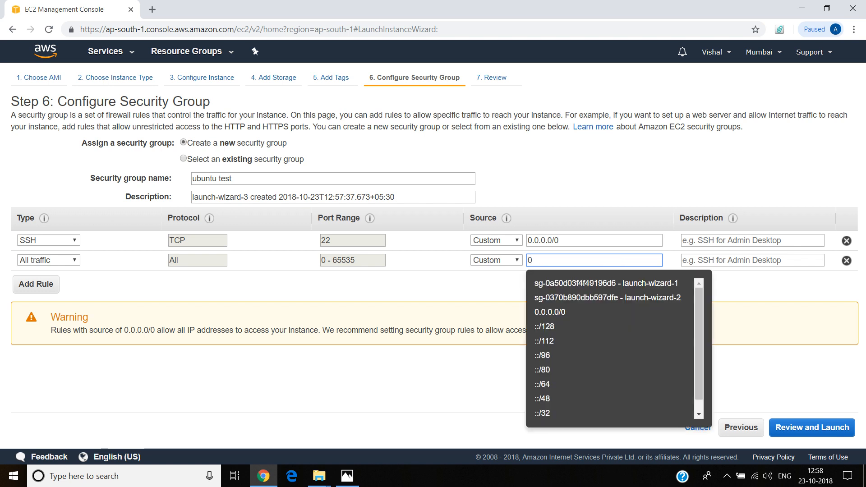
type(".0")
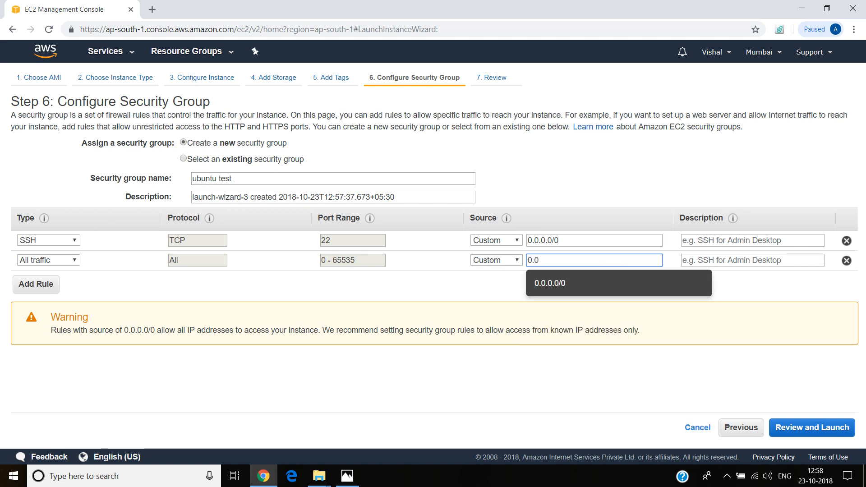
key("Down")
key("Return")
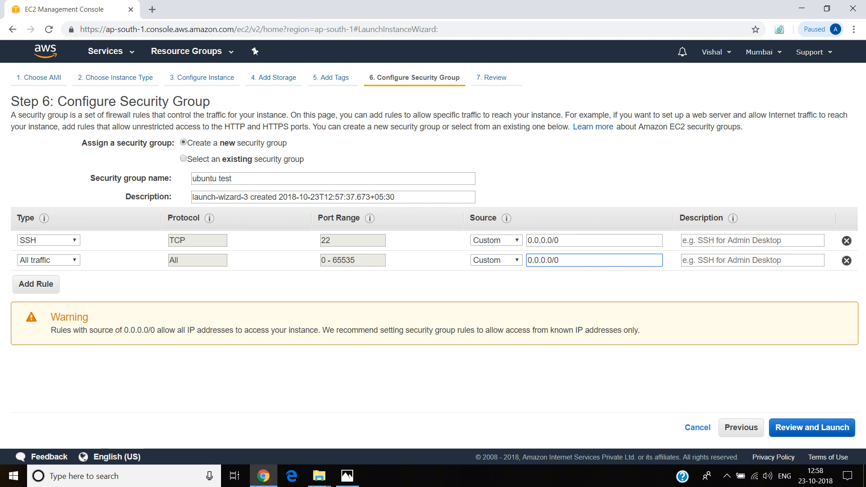
Step: Review the instance's launch settings and proceed to the key pair selection
left_click(812, 428)
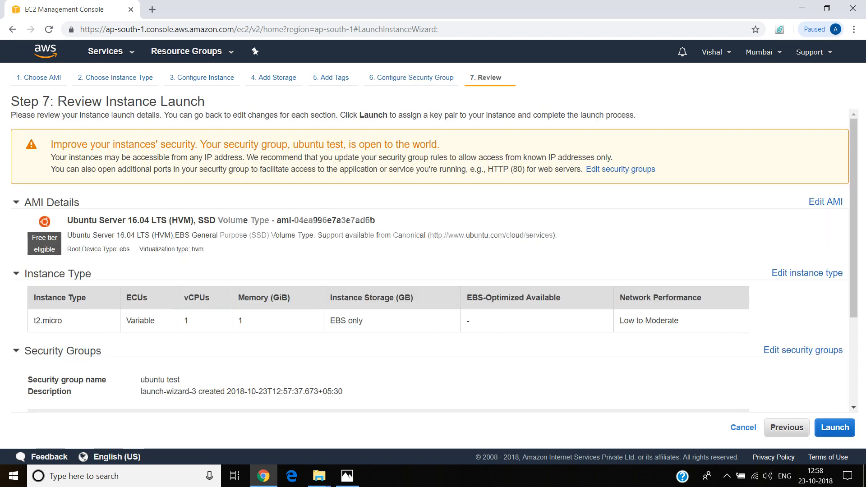
scroll(428, 259, "down", 1)
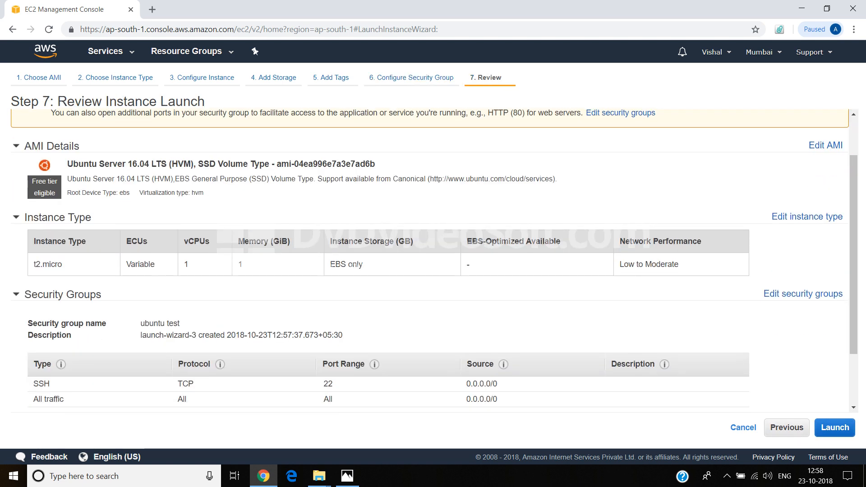
scroll(429, 259, "down", 1)
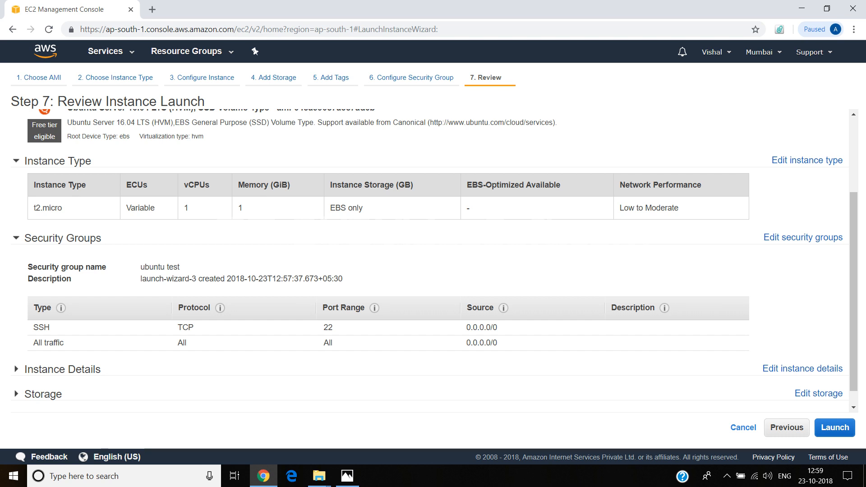
left_click(834, 428)
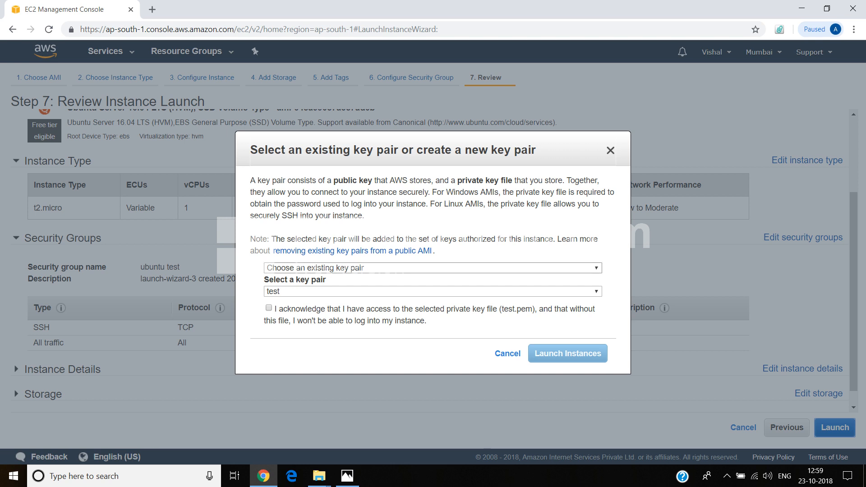
Step: Create and download a new key pair named "ubuntutestnew", and launch the instance with it
left_click(433, 268)
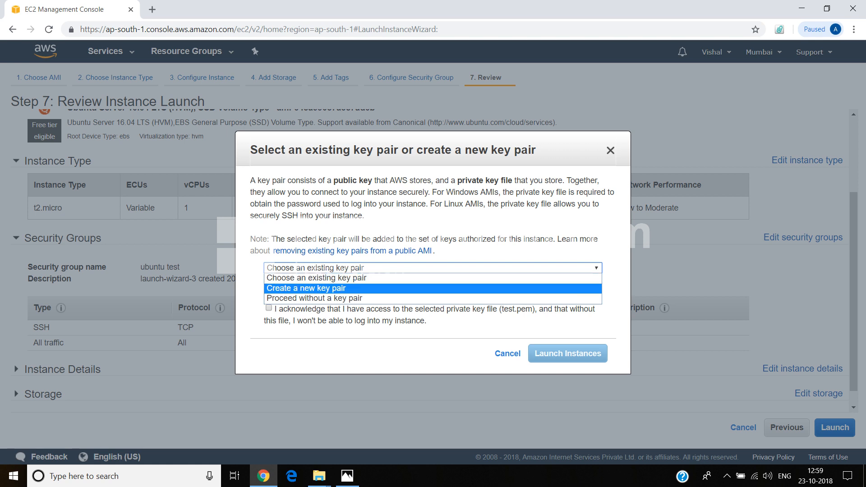
key("Return")
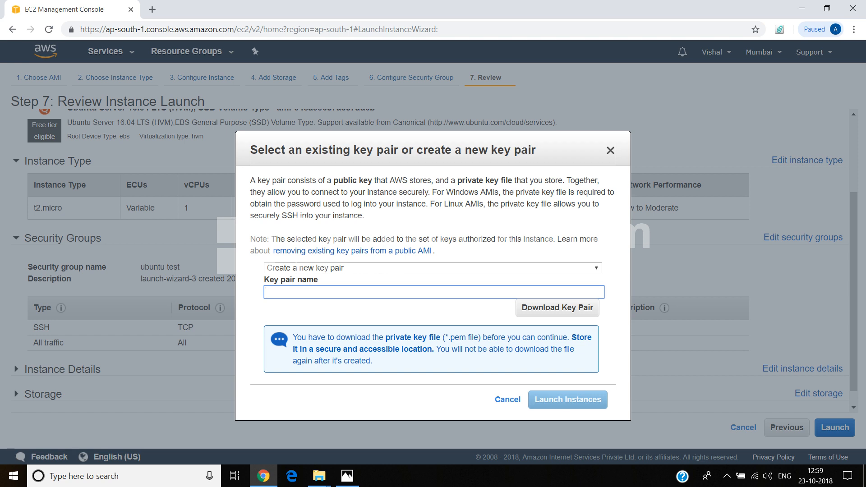
type("ubuntut")
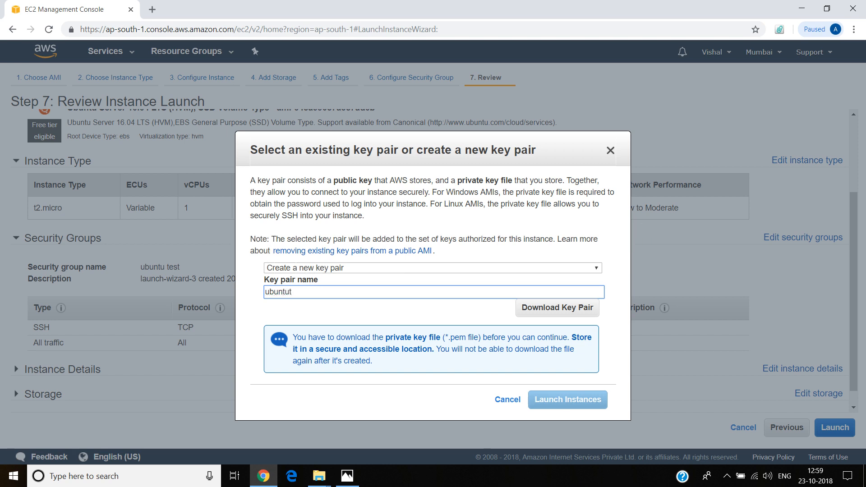
type("estnew")
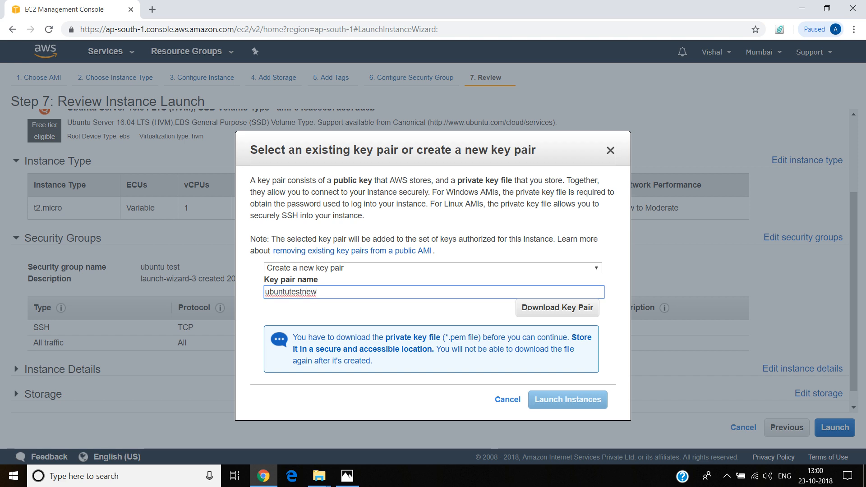
left_click(558, 308)
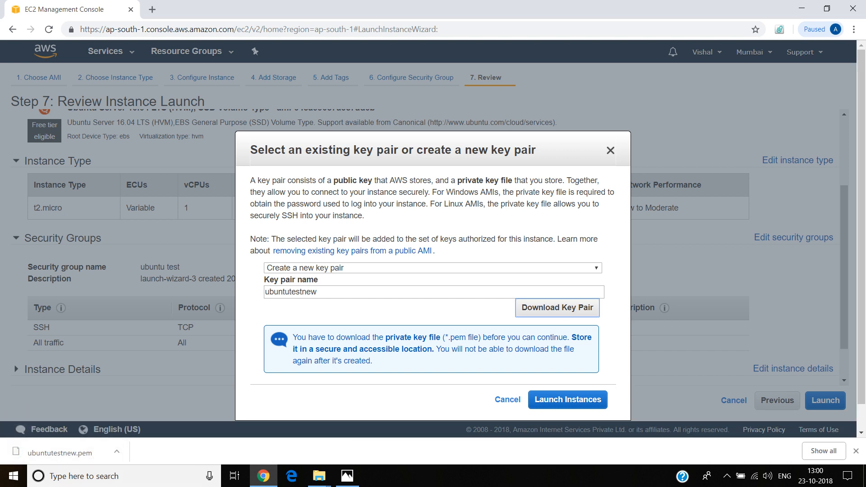
left_click(568, 400)
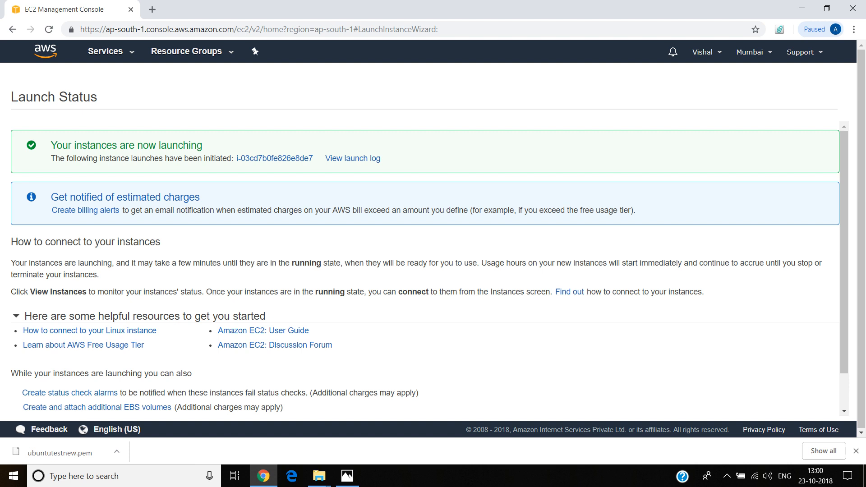
Step: Open the list of EC2 instances and select the running Ubuntu Test Server instance
scroll(424, 271, "down", 1)
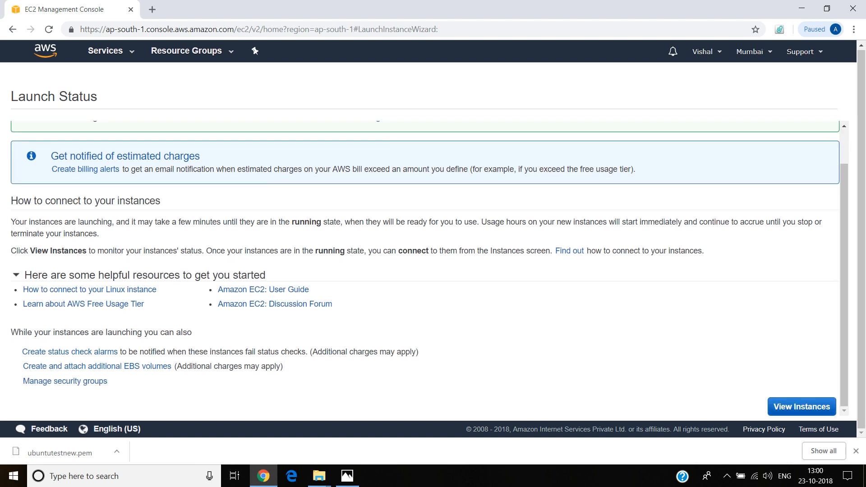
left_click(802, 406)
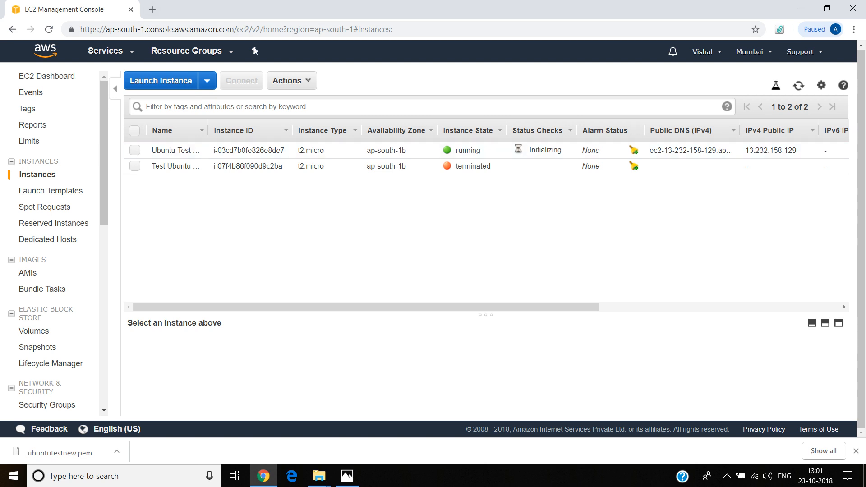
left_click(172, 151)
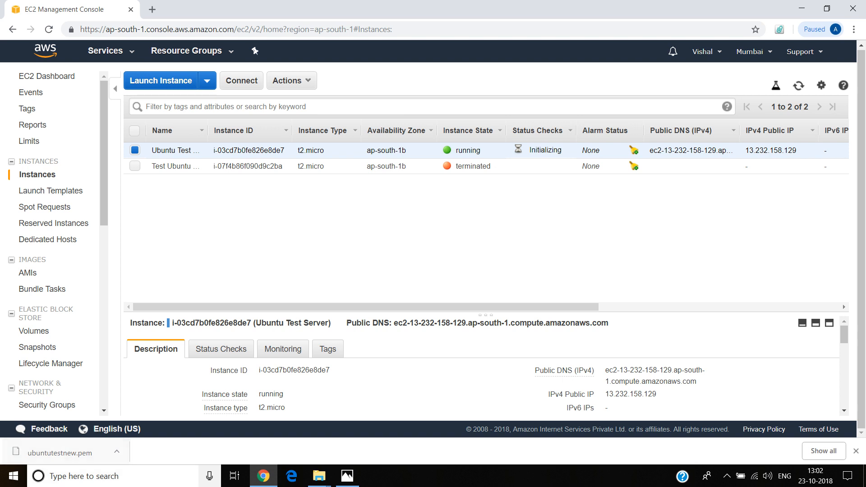
Step: Find PuTTYgen through the Windows search and switch to it
left_click(112, 476)
type("p")
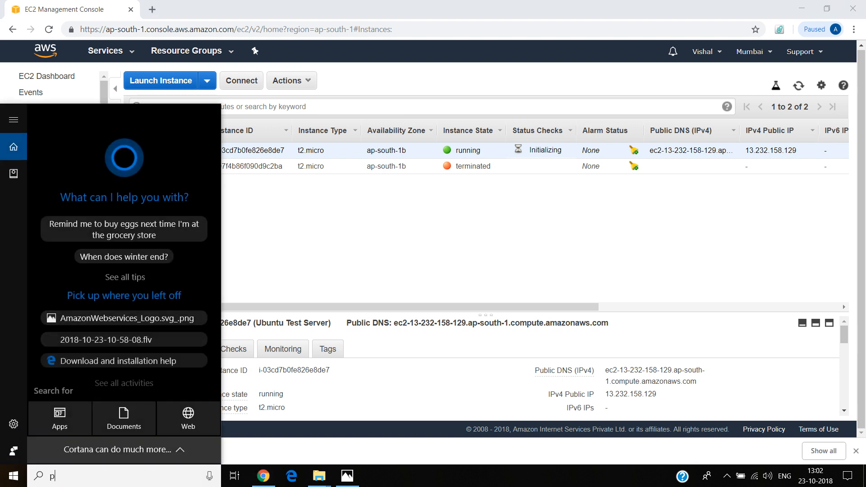
type("utt")
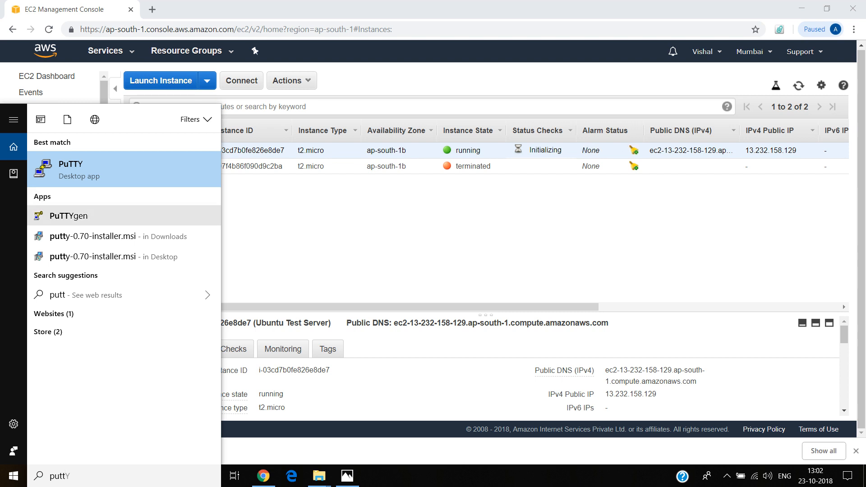
left_click(68, 216)
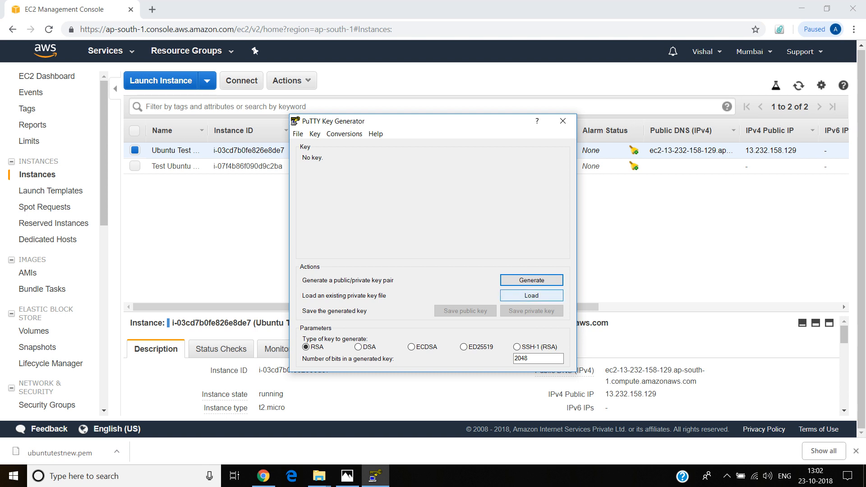
Step: Load the existing private key file ubuntutestnew.pem from Downloads, listing All Files (*.*), and dismiss the import notice
left_click(531, 296)
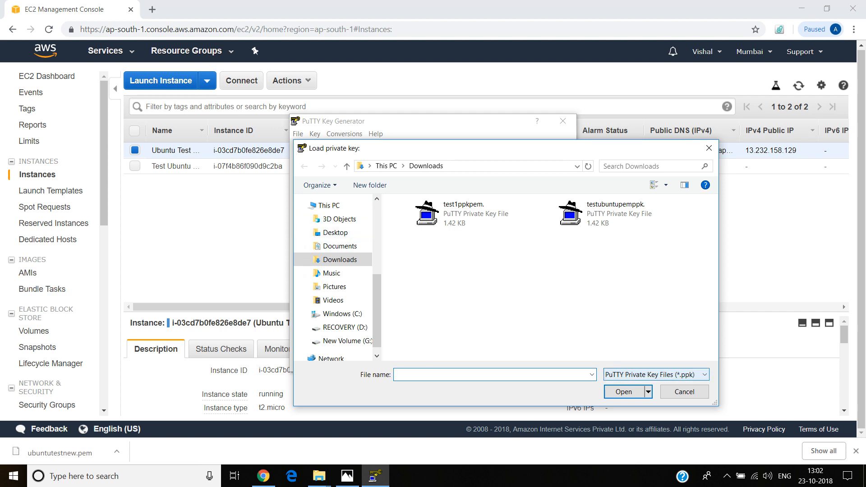
left_click(654, 374)
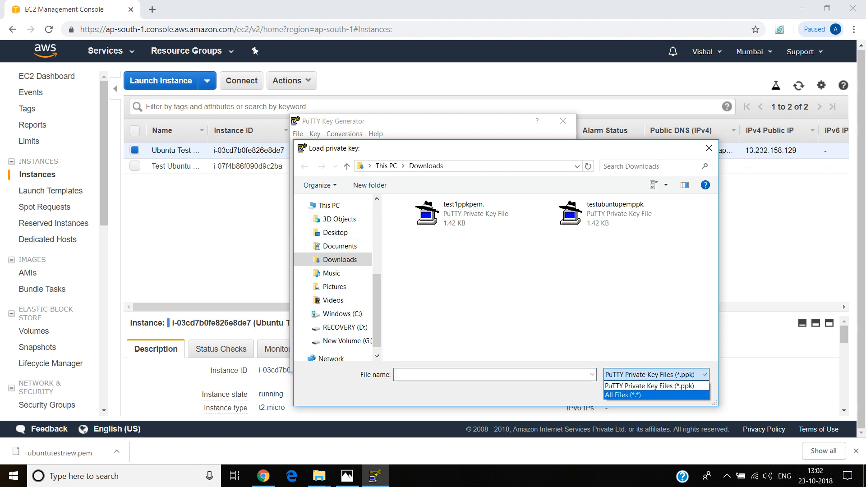
left_click(632, 395)
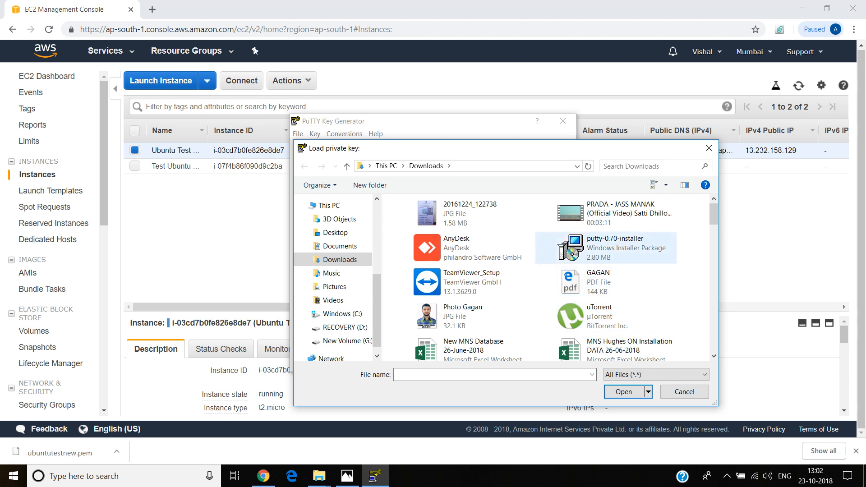
left_click(641, 253)
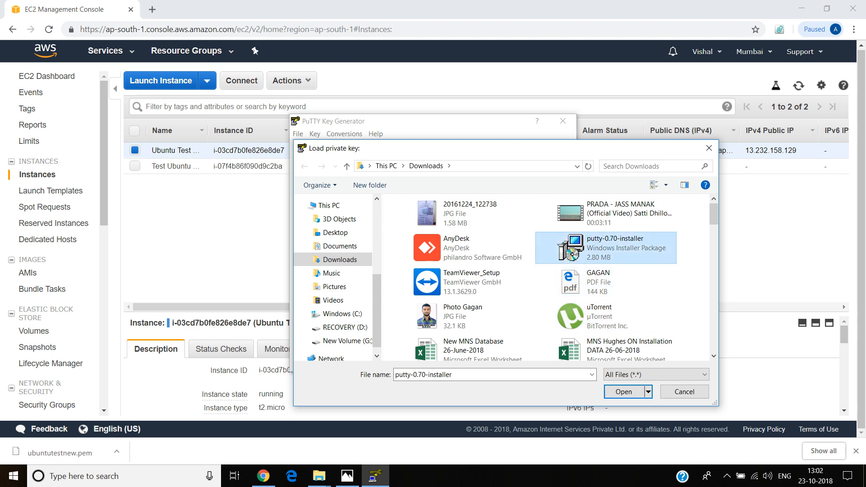
key("Right")
key("t")
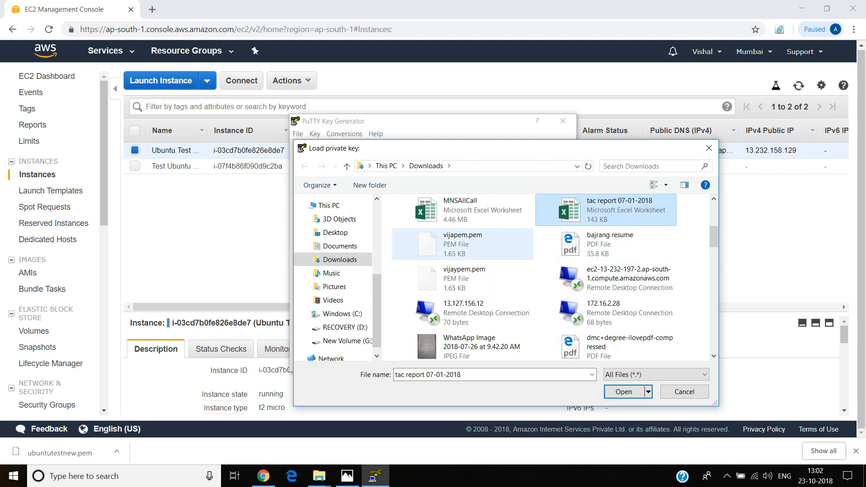
key("t")
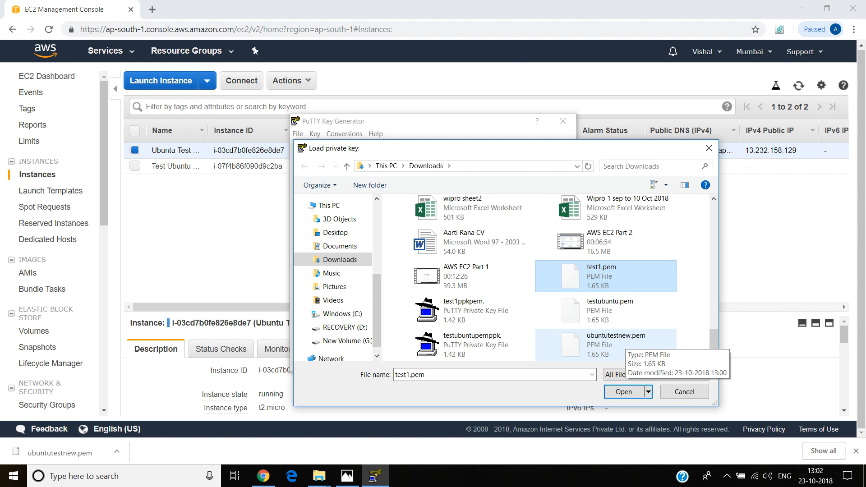
left_click(625, 341)
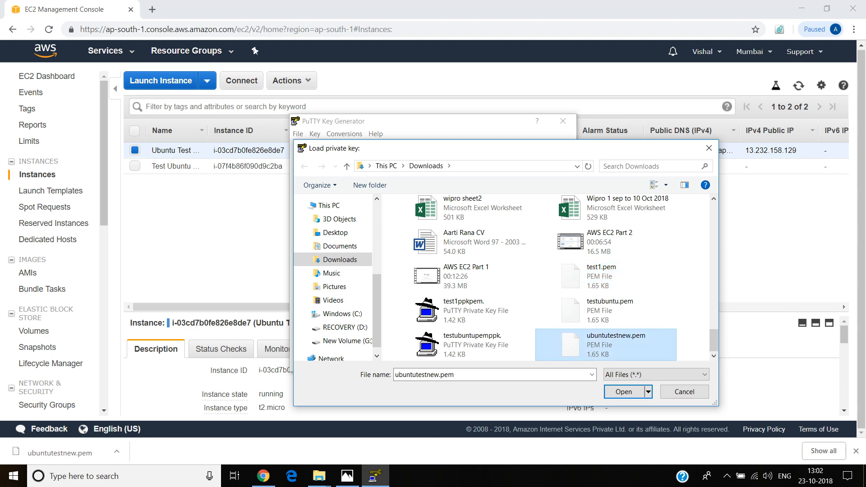
key("Return")
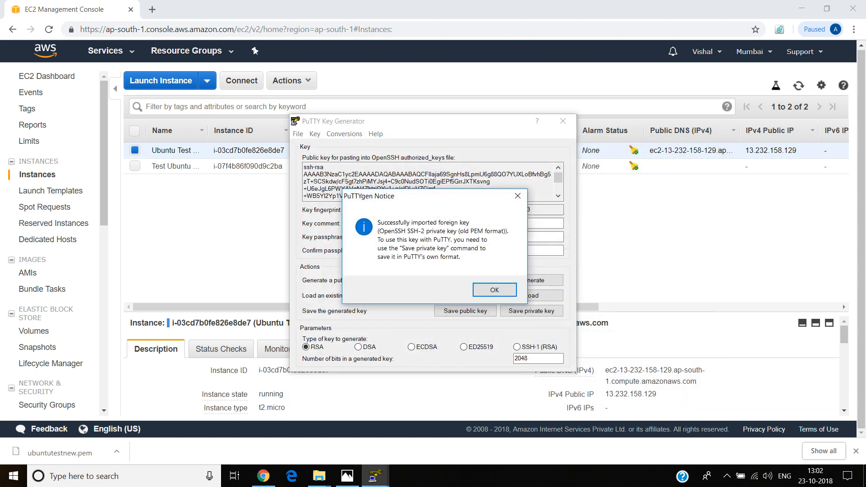
key("Return")
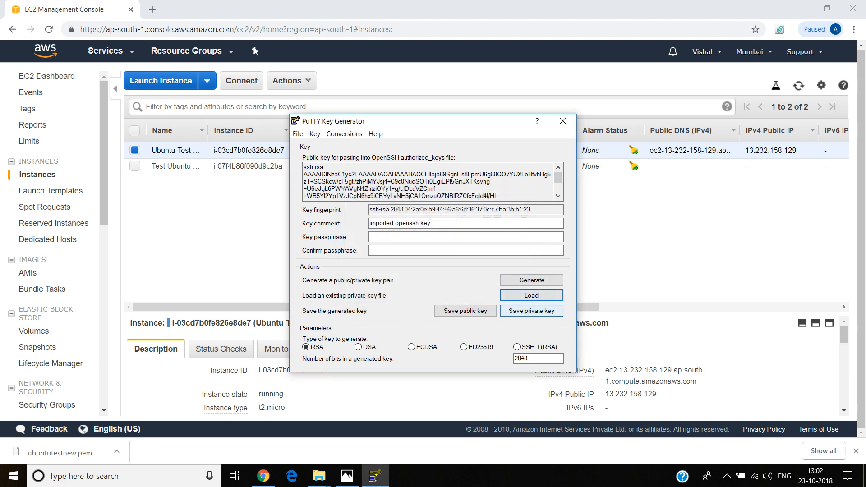
Step: Start saving the private key without a passphrase and set the save type to All Files (*.*)
left_click(532, 310)
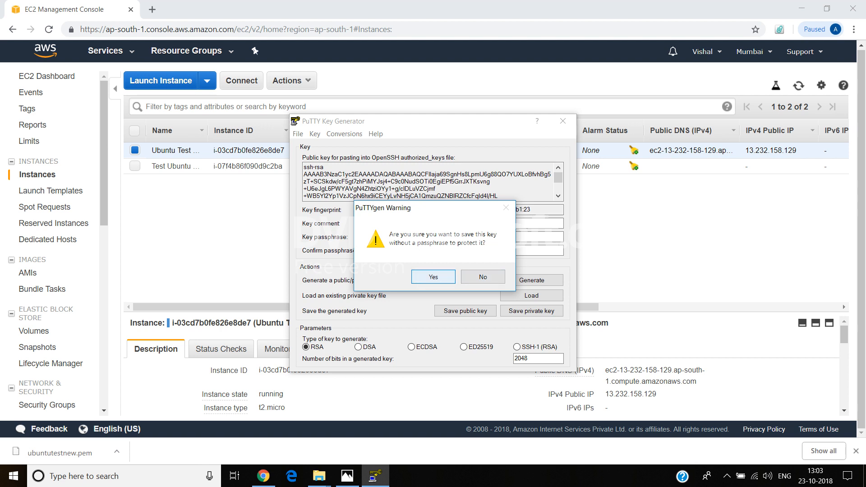
left_click(433, 276)
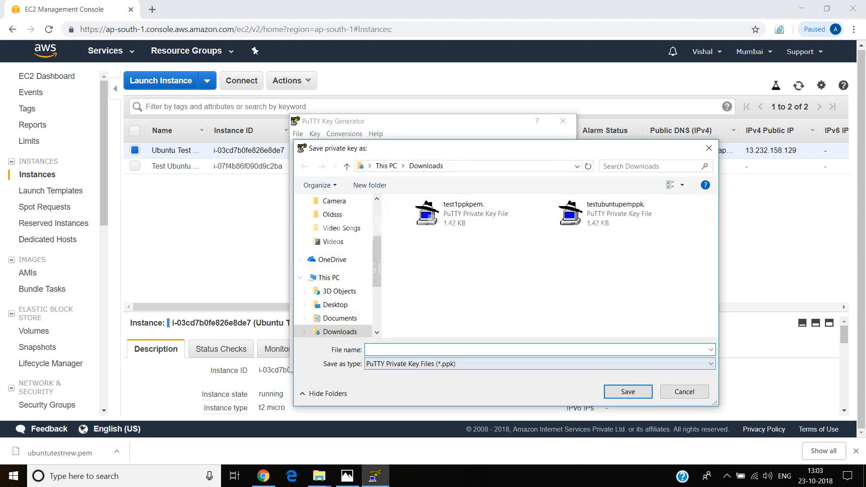
left_click(540, 364)
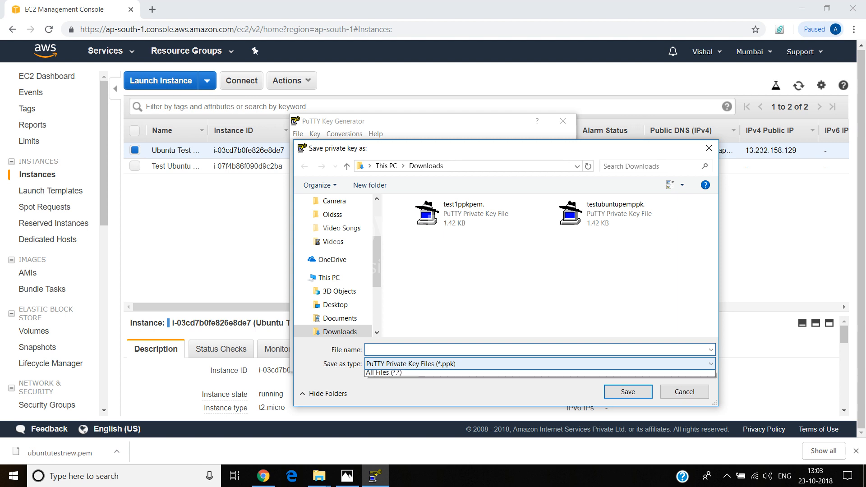
left_click(383, 384)
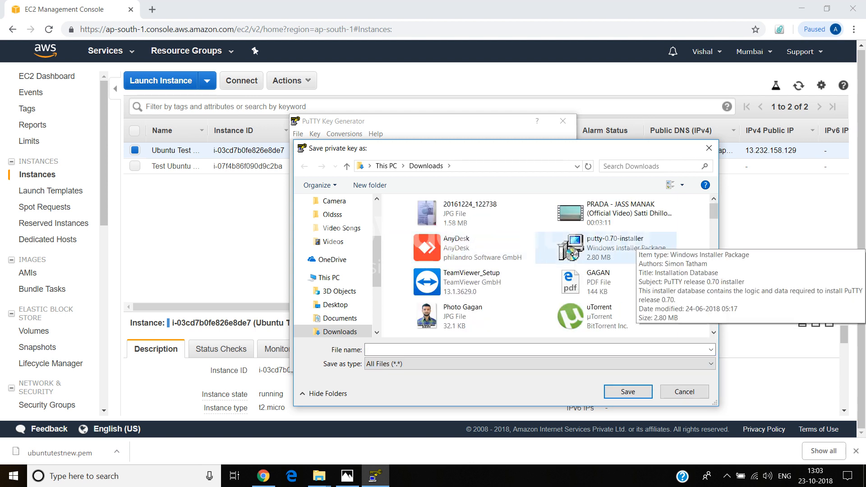
Step: Save the private key in Downloads as "ubuntutestnewpemppk", basing the name on the existing ubuntutestnew.pem file
left_click(635, 218)
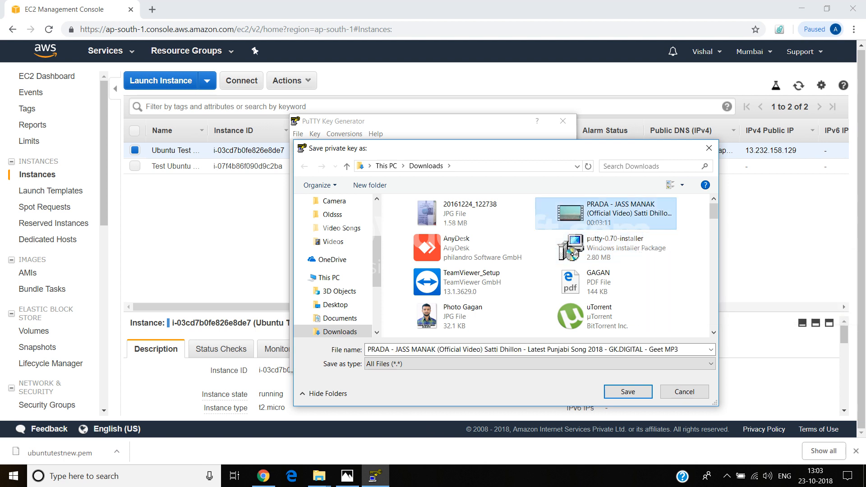
key("t")
key("t")
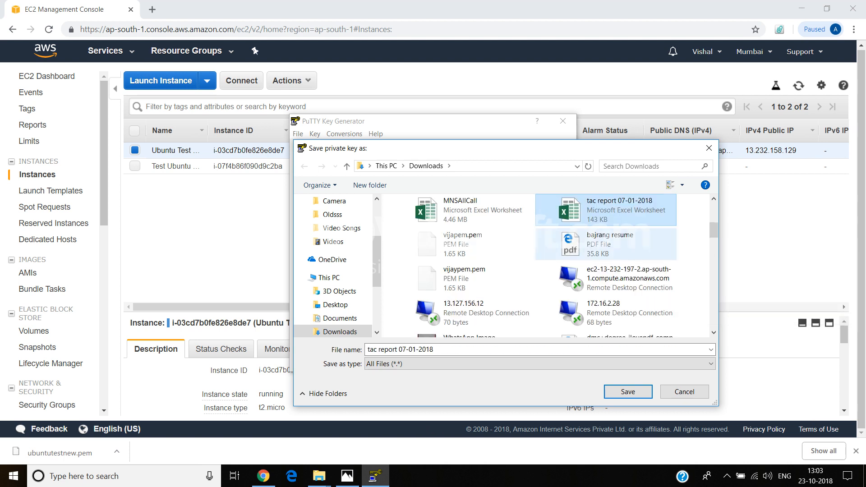
key("t")
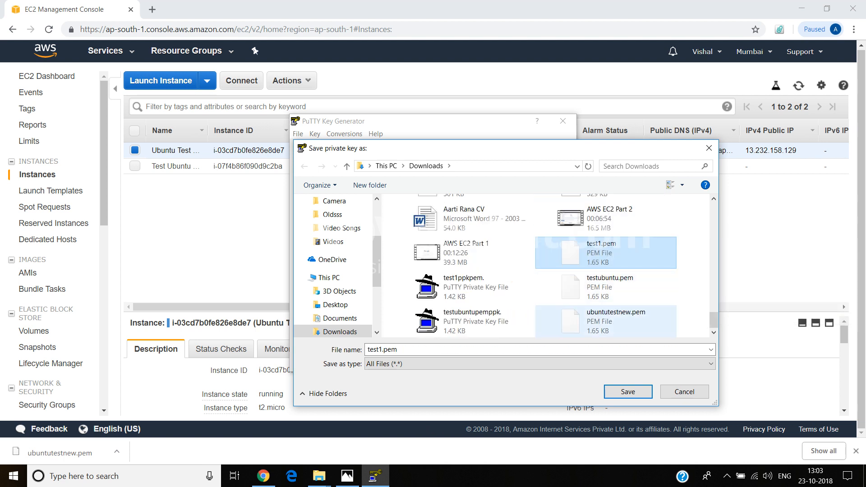
left_click(606, 322)
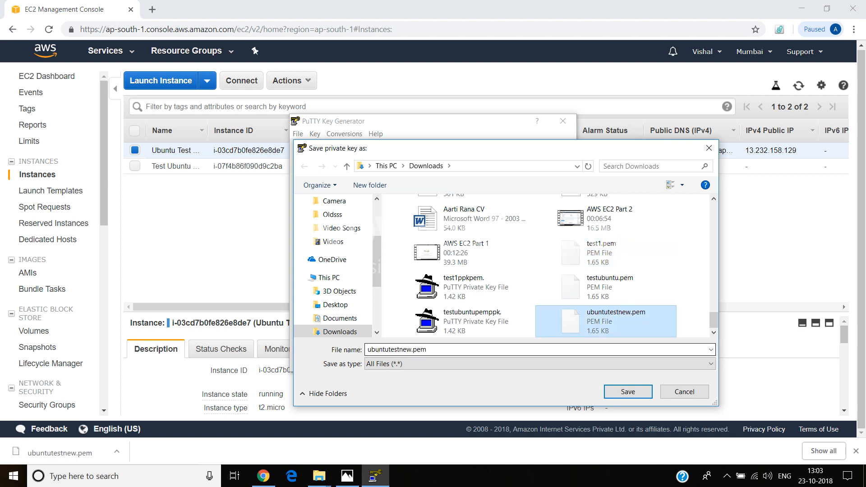
left_click(480, 350)
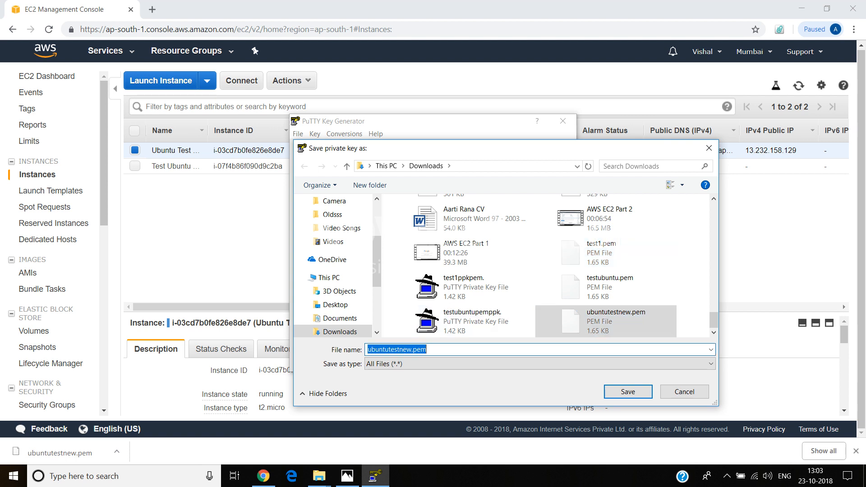
left_click(413, 349)
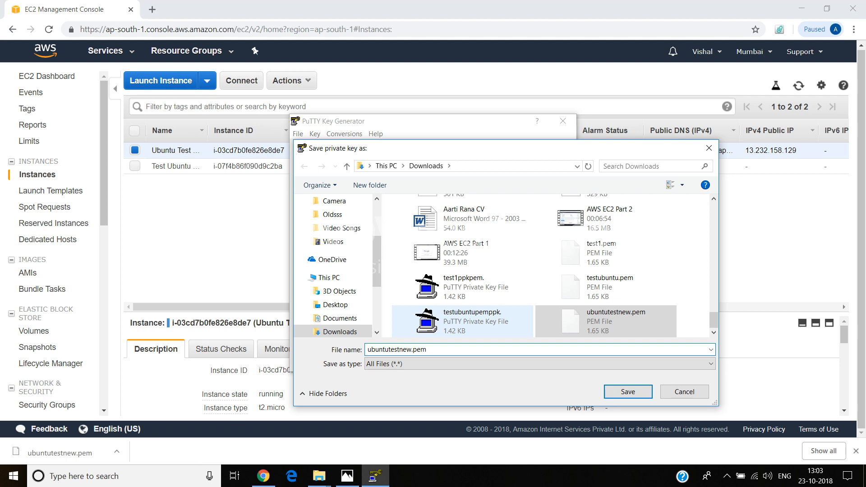
key("BackSpace")
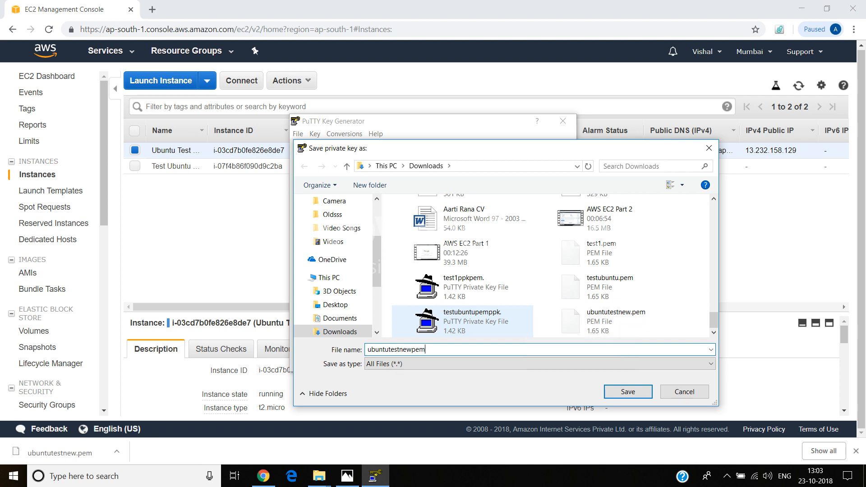
type("ppk")
left_click(628, 392)
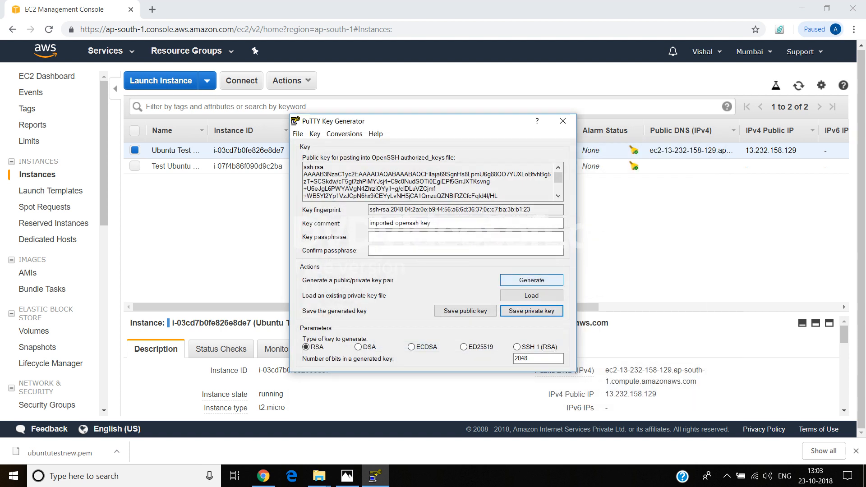
Step: Generate a new 2048-bit RSA key pair and close the PuTTY Key Generator without saving it
left_click(531, 280)
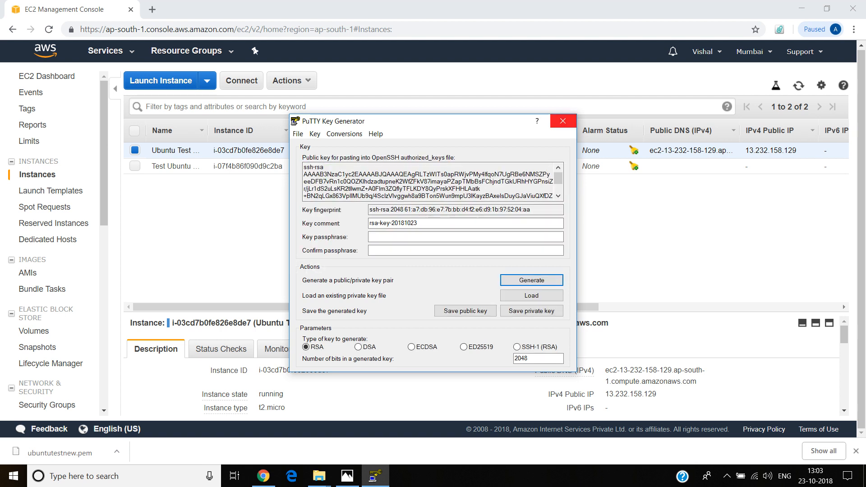
left_click(563, 121)
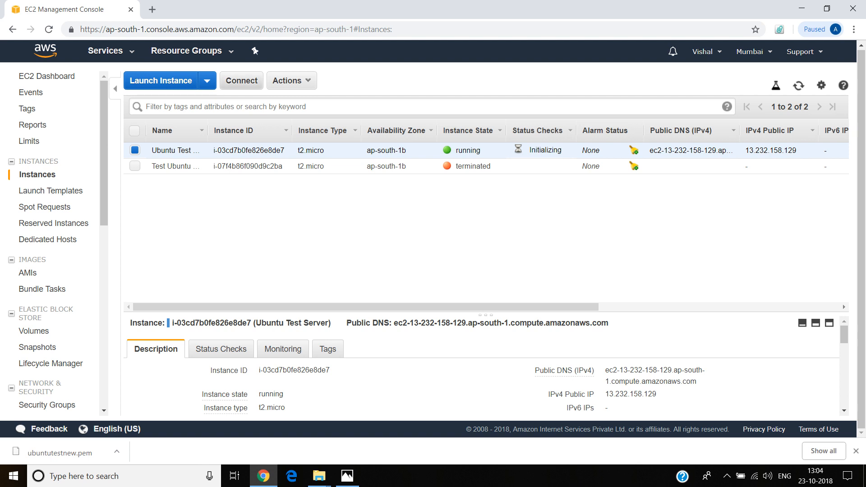
Step: View the connection instructions for the Ubuntu Test Server instance and close them
left_click(242, 80)
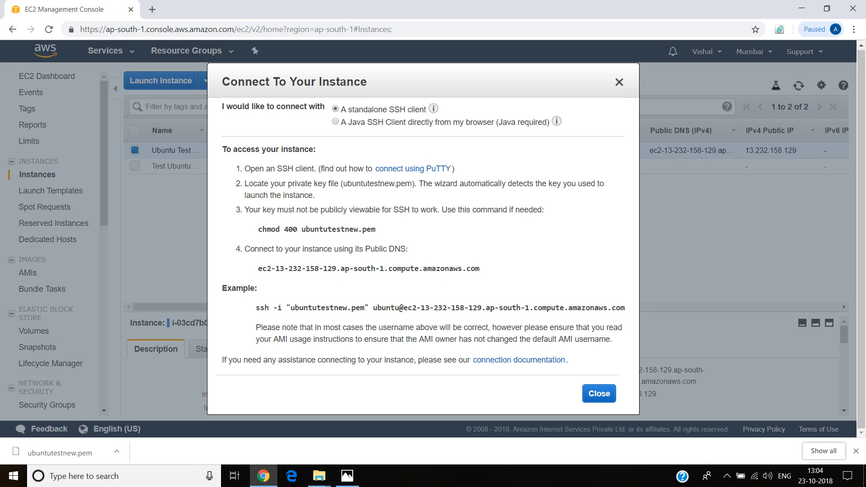
left_click(599, 393)
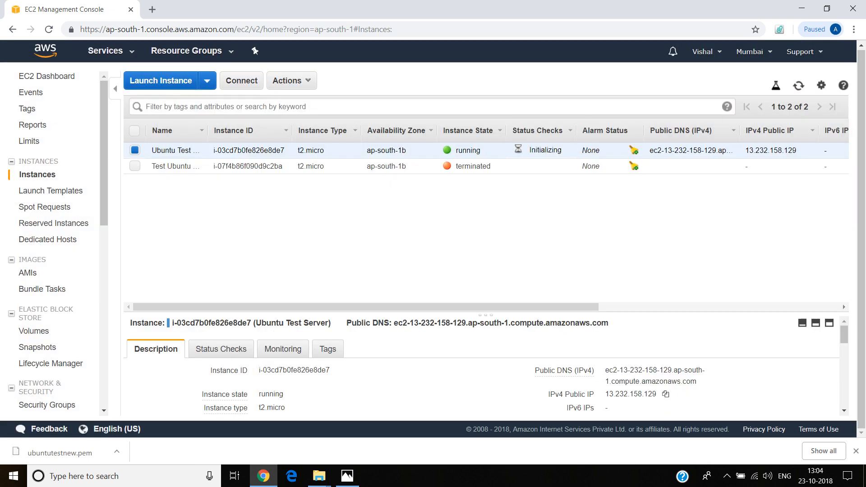
Step: Copy the IPv4 public IP address from the Ubuntu Test Server instance's description
scroll(841, 325, "down", 2)
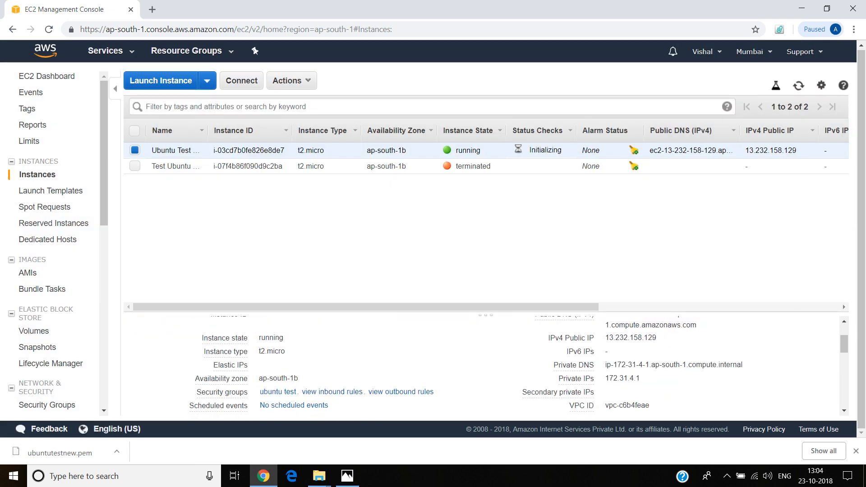
mouse_move(665, 338)
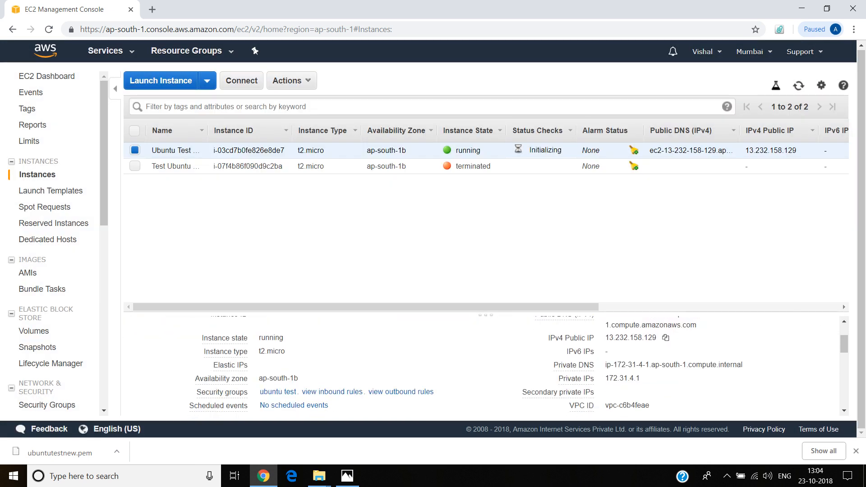
left_click(665, 338)
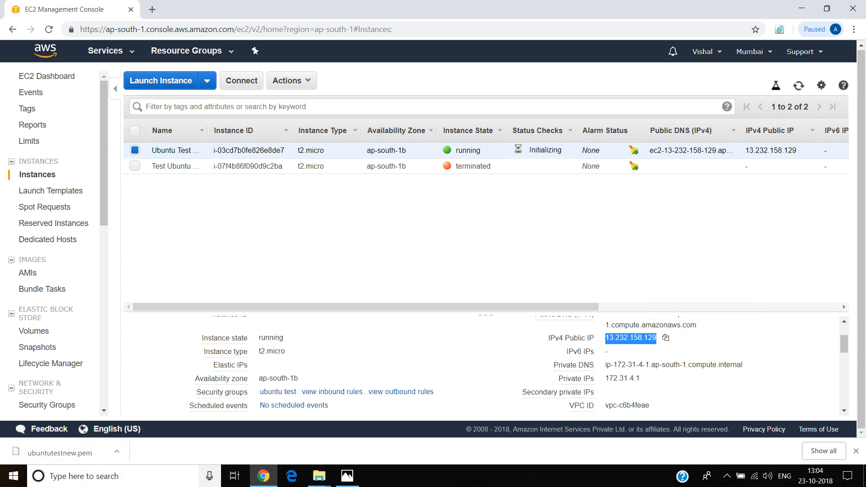
Step: Switch to PuTTY and set the session's host to the copied public IP address, 13.232.158.129
left_click(100, 476)
type("p")
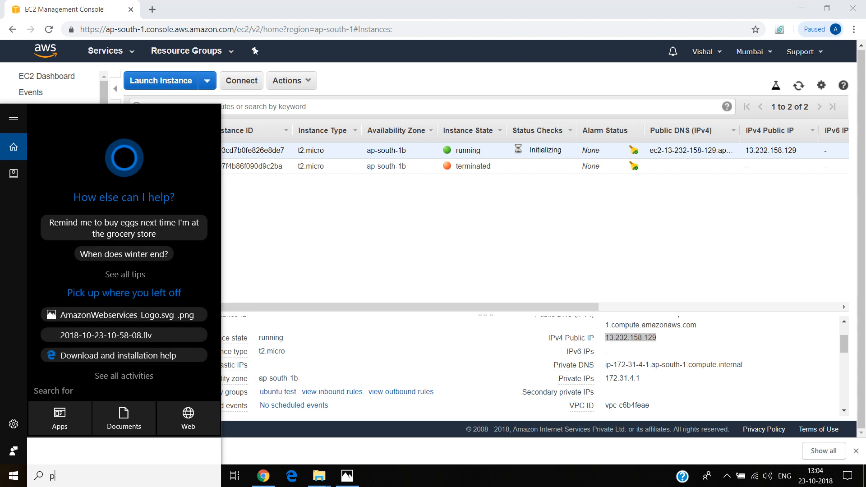
type("utty")
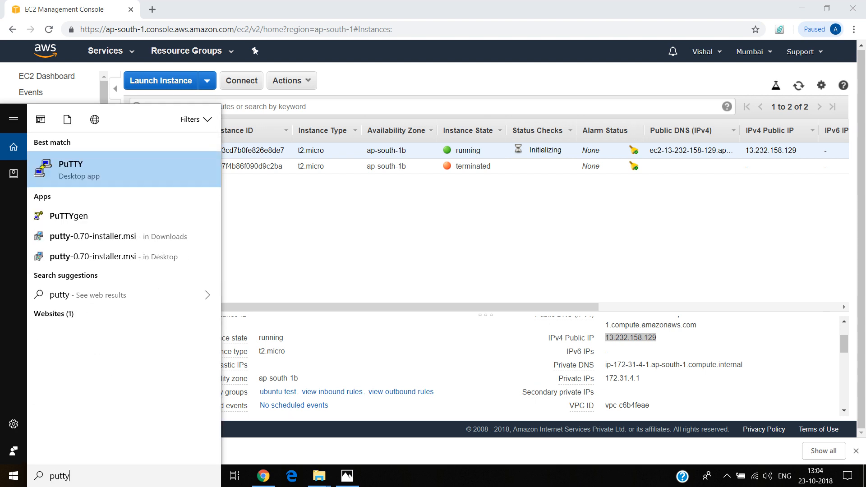
key("Return")
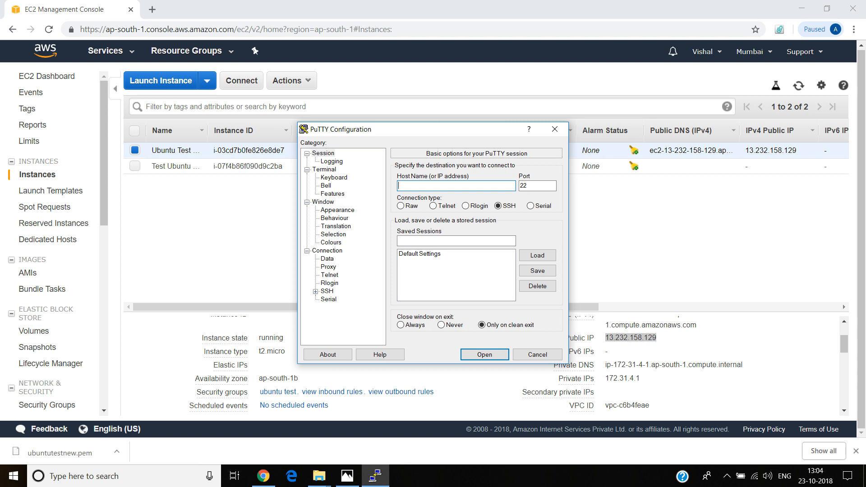
key("ctrl+v")
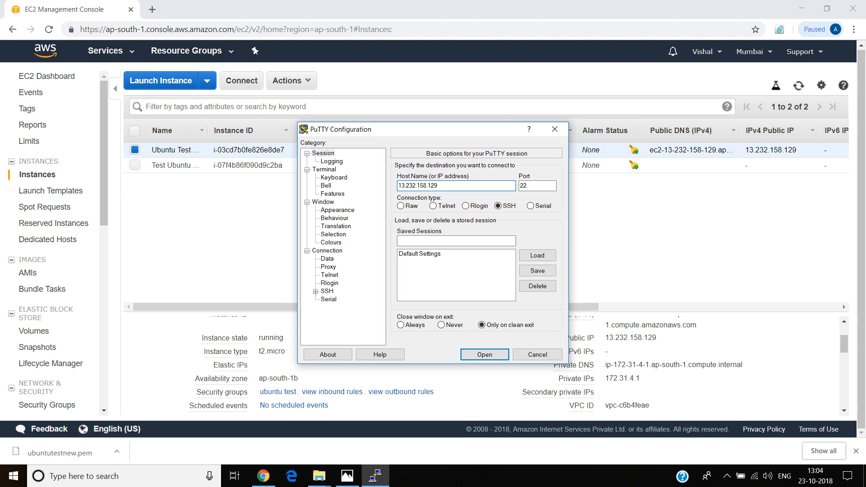
Step: Set ubuntutestnewpemppk from Downloads as the private key file for SSH authentication
left_click(315, 292)
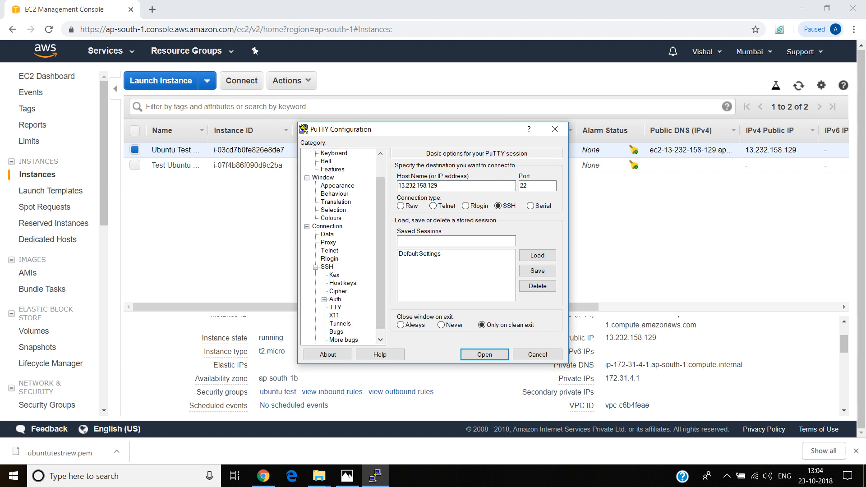
left_click(335, 299)
left_click(537, 280)
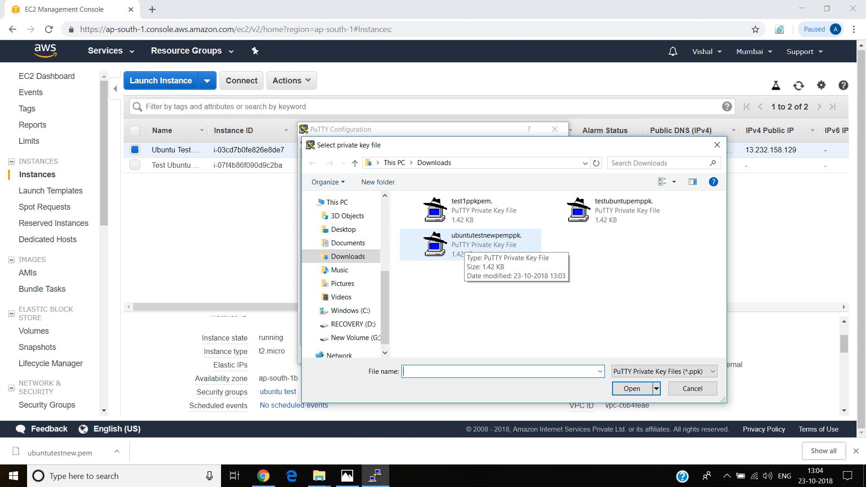
double_click(461, 244)
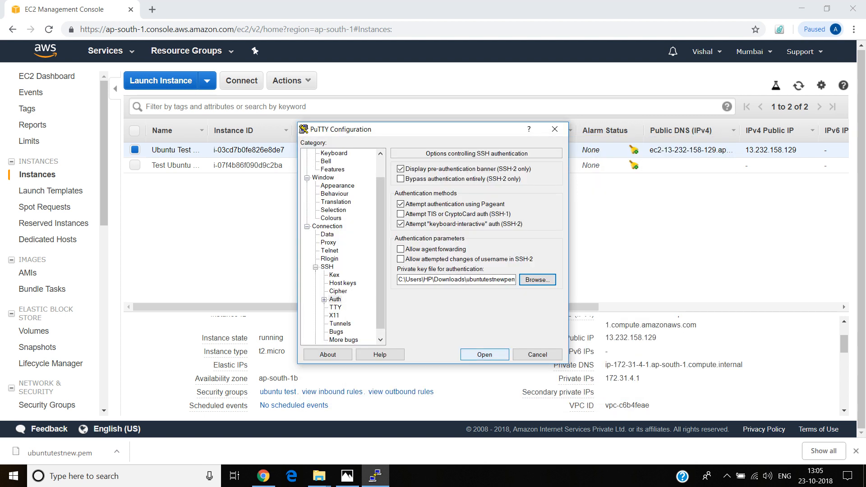
Step: Open the SSH session, trust and cache the server's host key, and log in as ubuntu
key("Return")
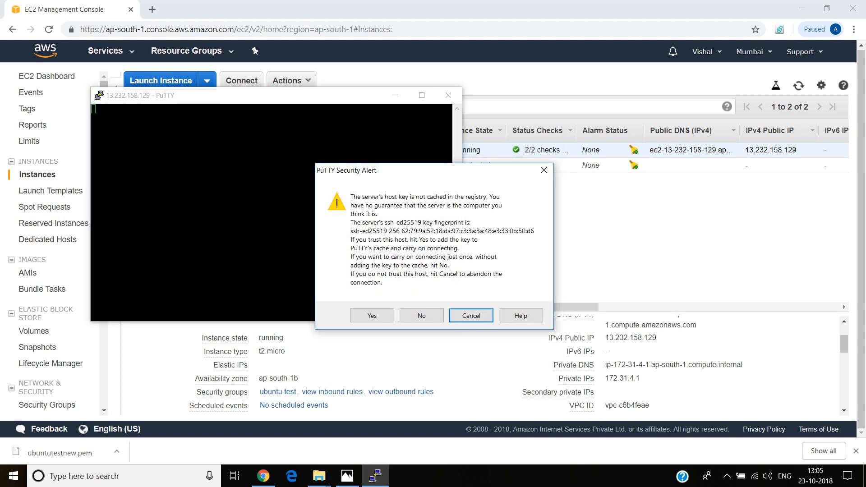
left_click(372, 315)
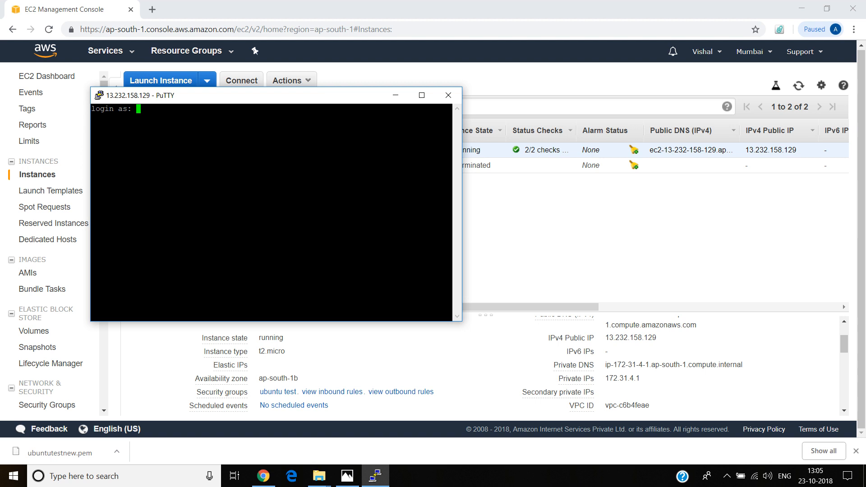
type("ubuntu")
key("Return")
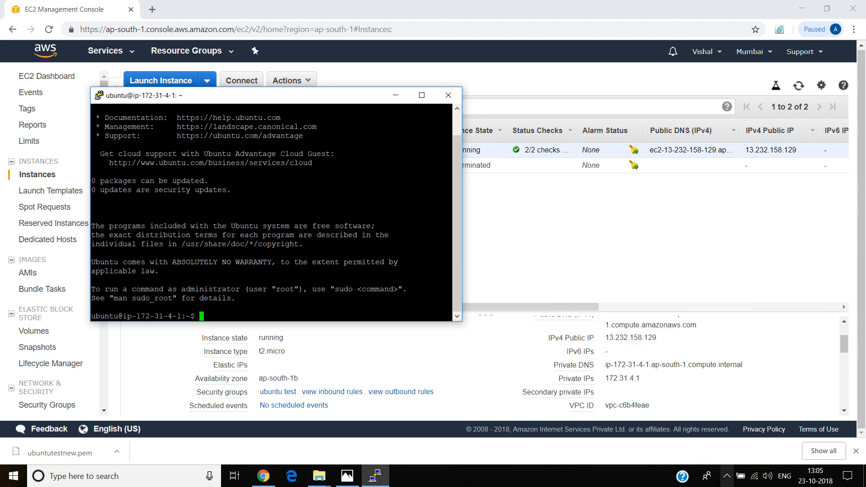
left_click(726, 476)
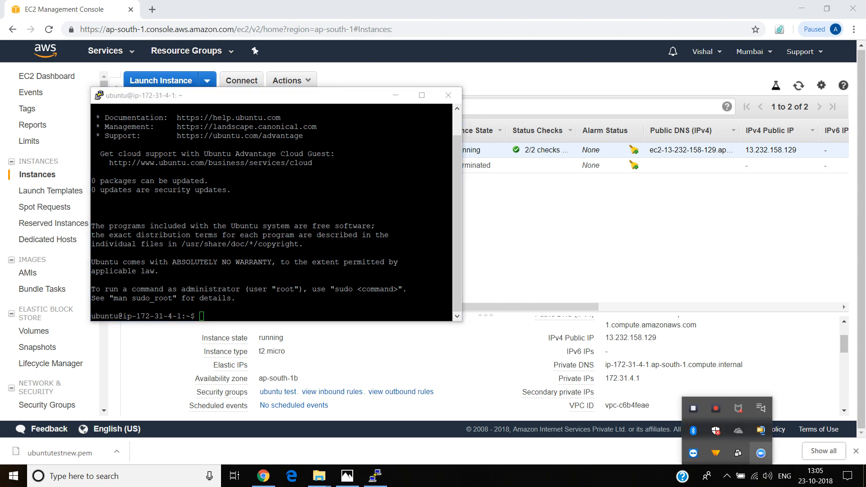